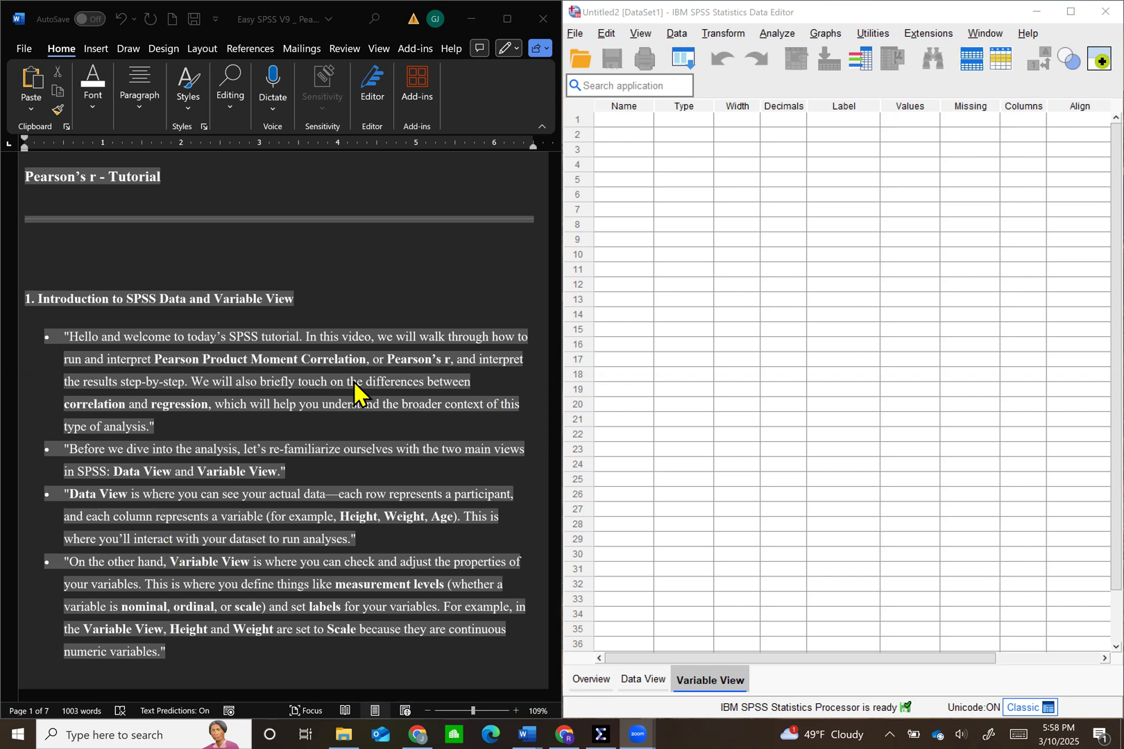
Step: Compare the empty dataset's Data View and Variable View, finishing in Variable View
scroll(354, 463, "down", 1)
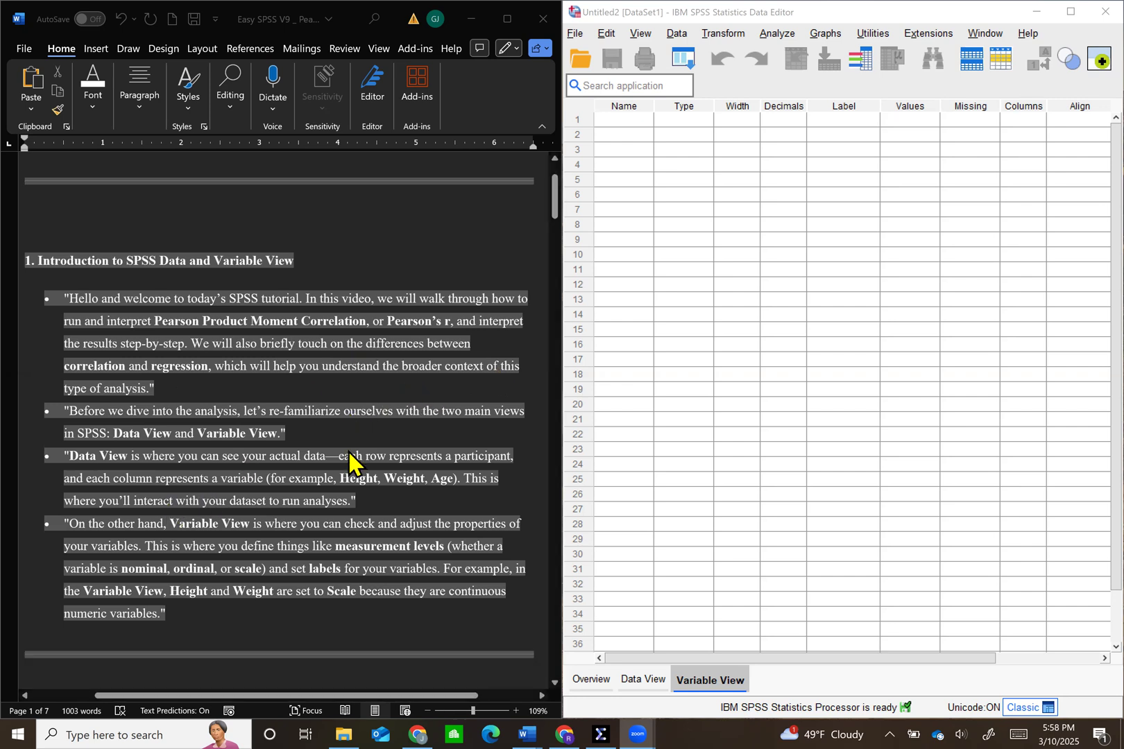
left_click(645, 687)
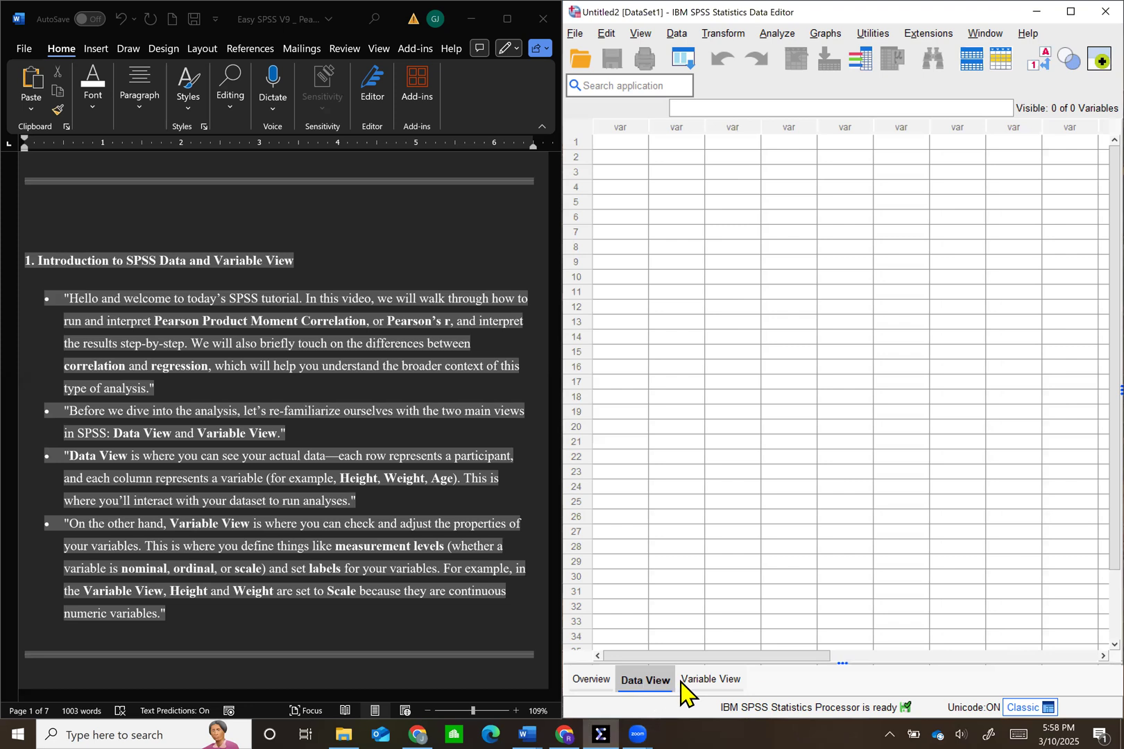
left_click(688, 687)
left_click(642, 683)
left_click(691, 684)
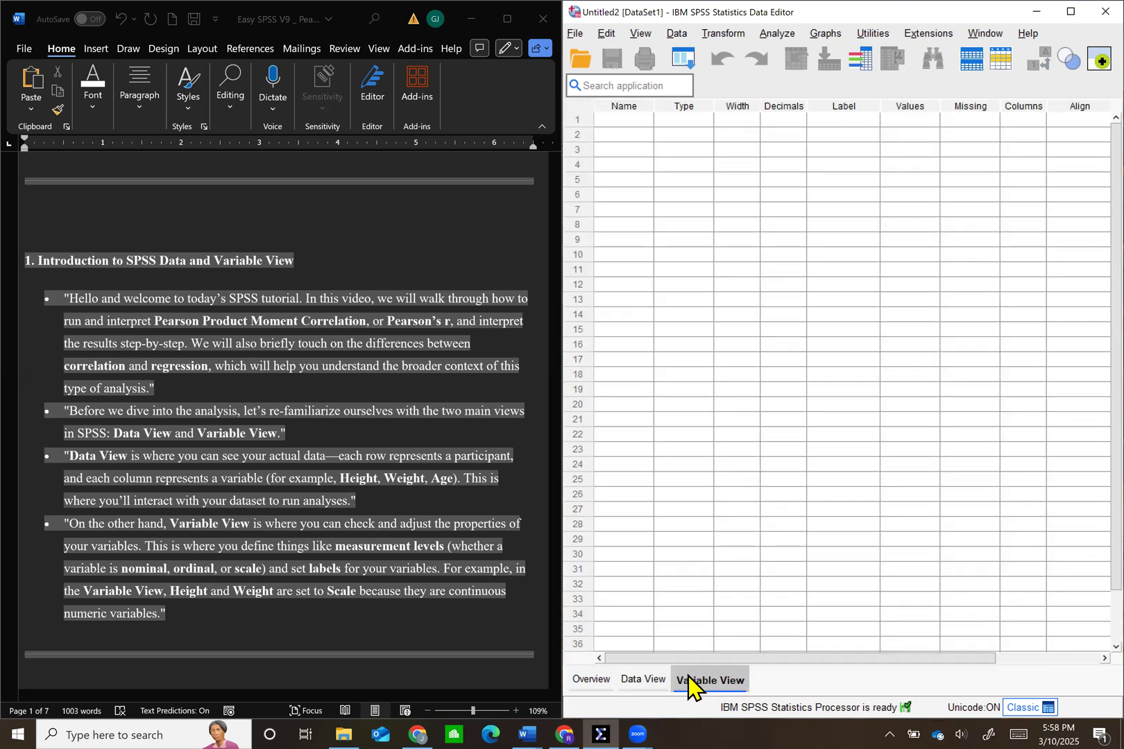
left_click(652, 687)
left_click(699, 685)
left_click(635, 686)
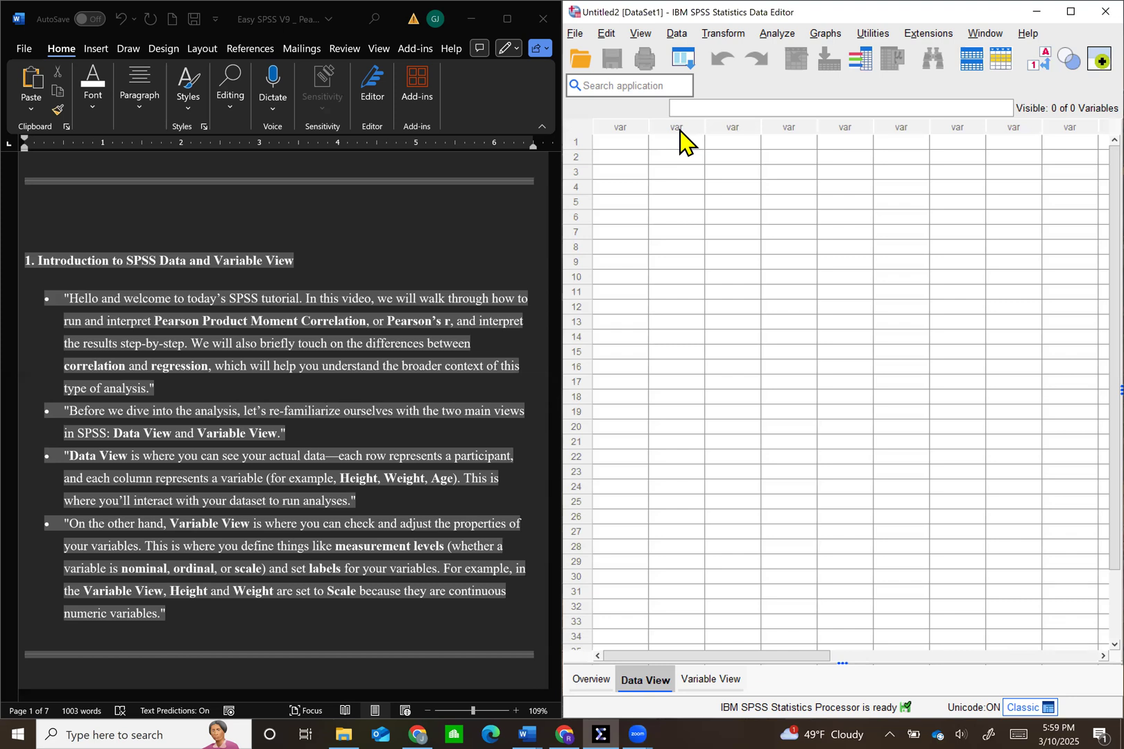
left_click(720, 682)
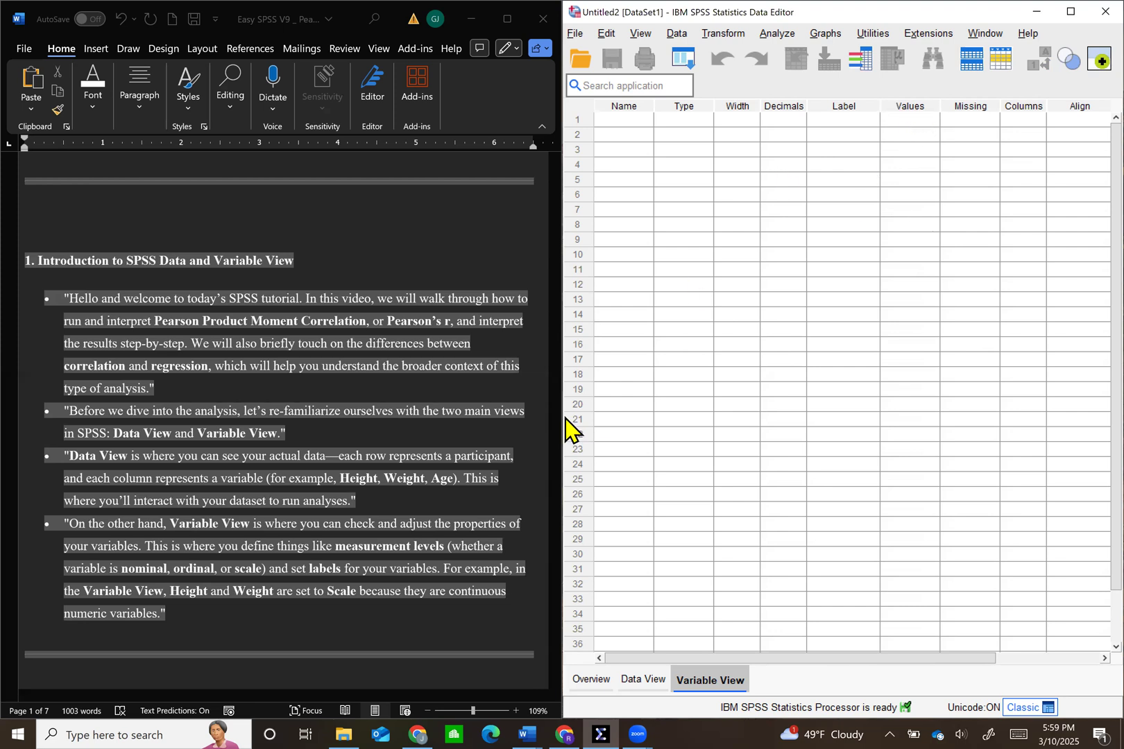
Step: Open the dataset "intro video spss data_expanded_dummy codes.sav"
scroll(354, 419, "down", 10)
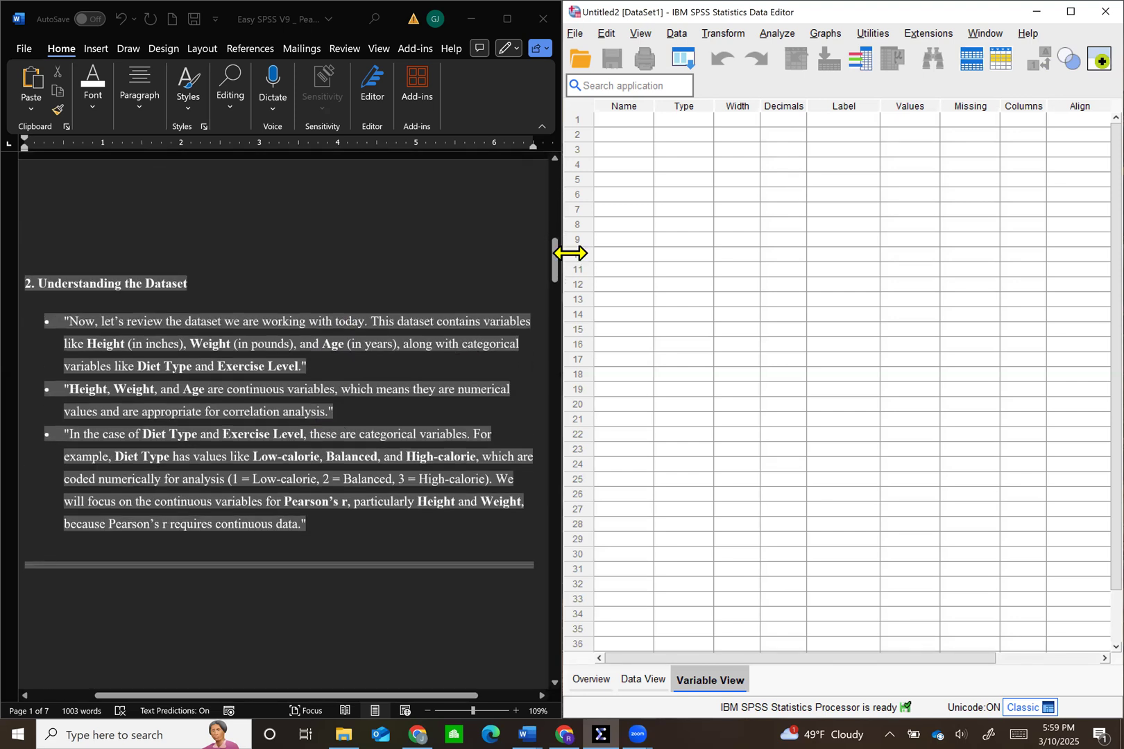
left_click(593, 66)
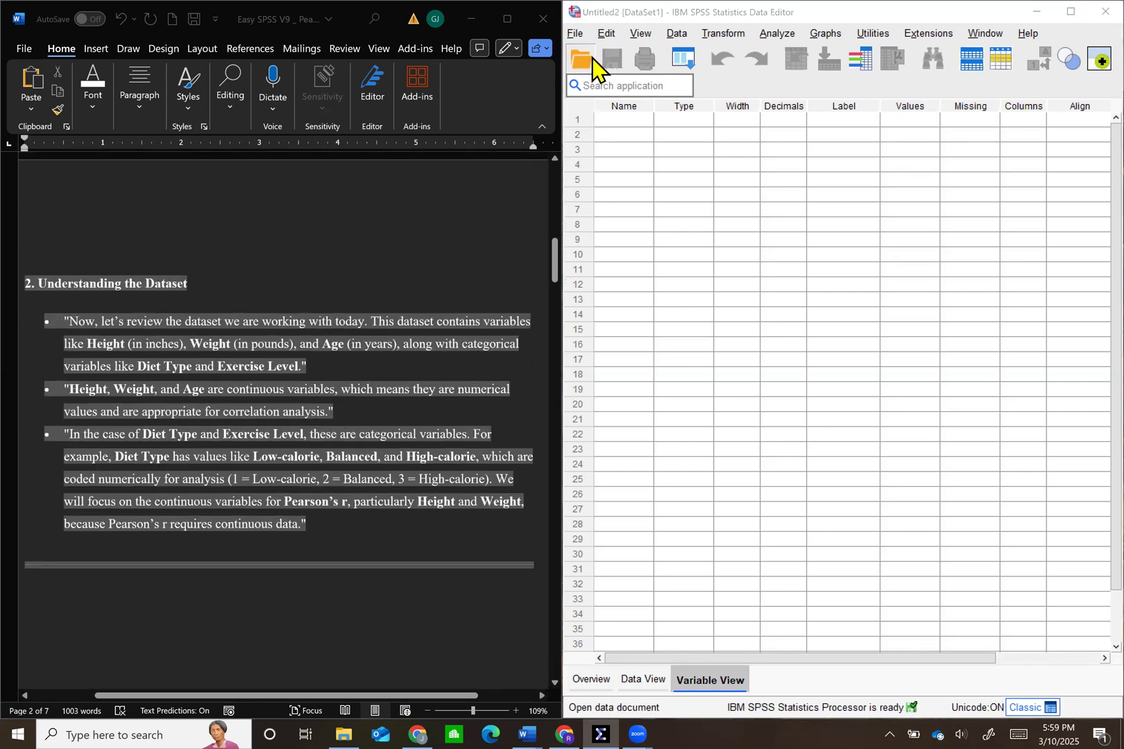
double_click(619, 256)
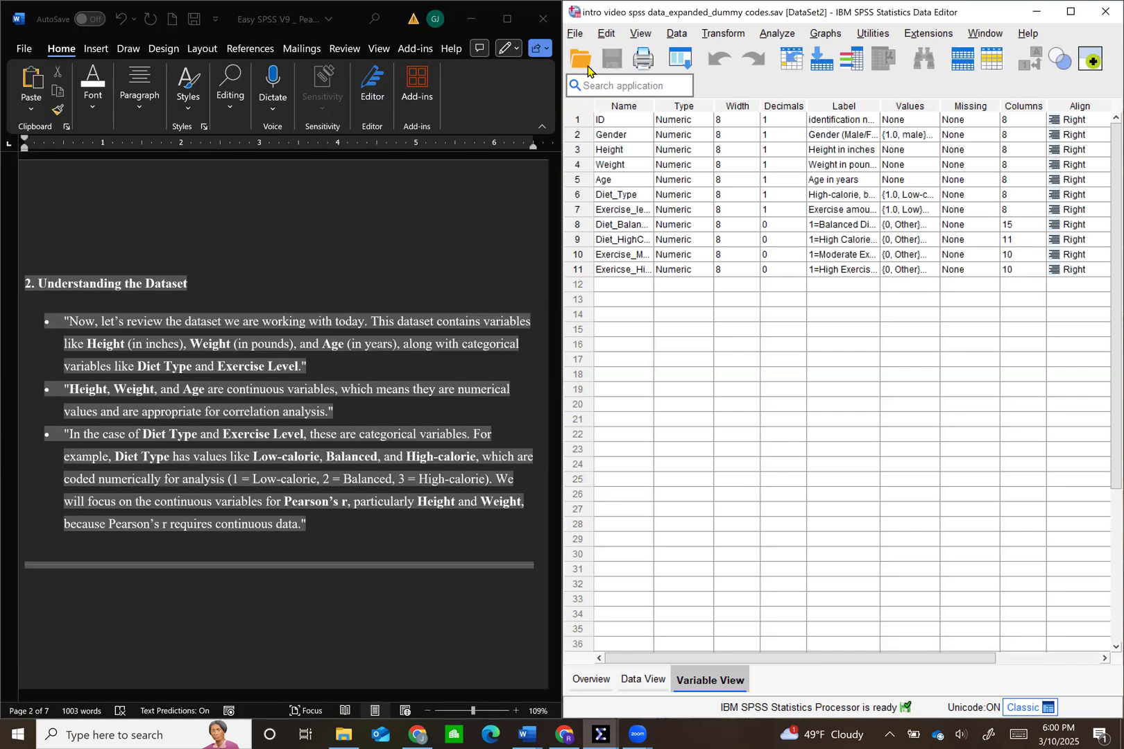
left_click(579, 63)
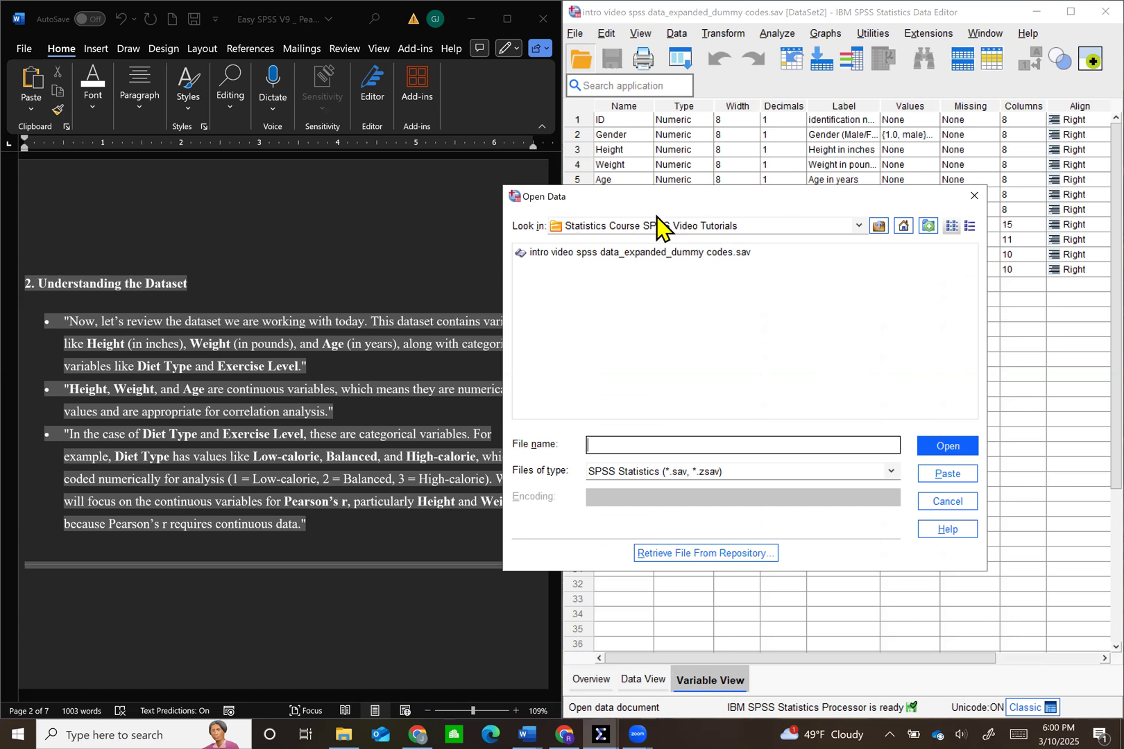
left_click(954, 502)
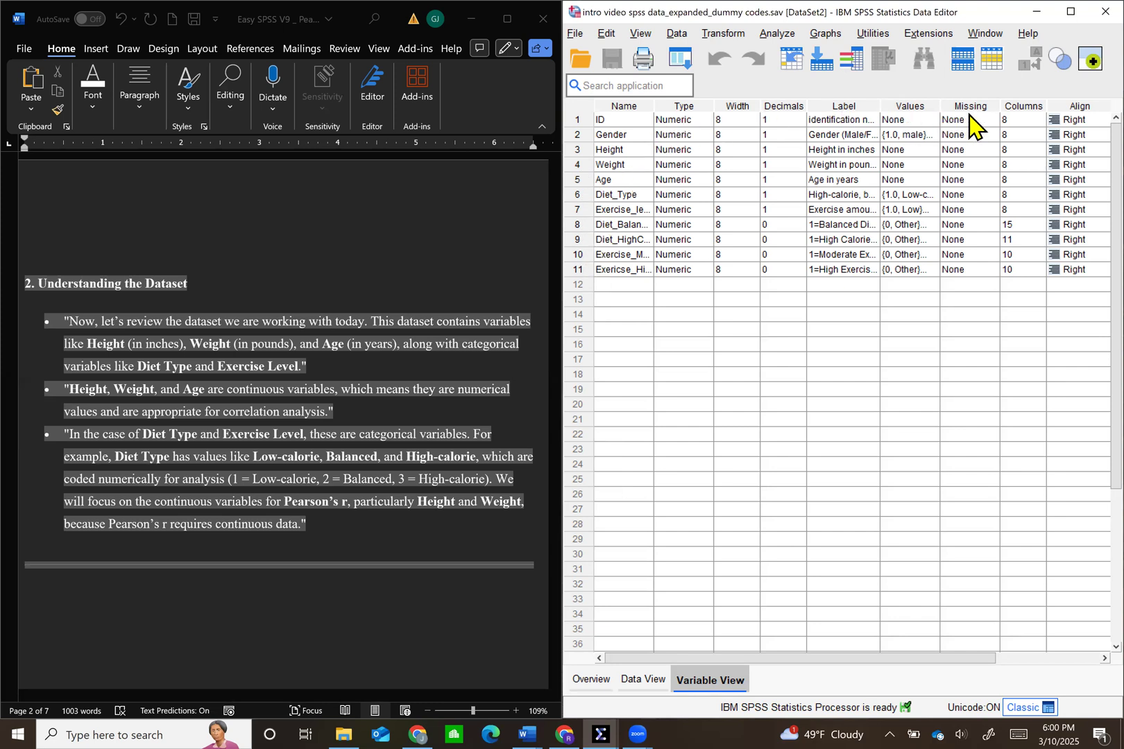
Step: Examine the Height and Weight variable definitions, including their measurement levels
left_click(617, 154)
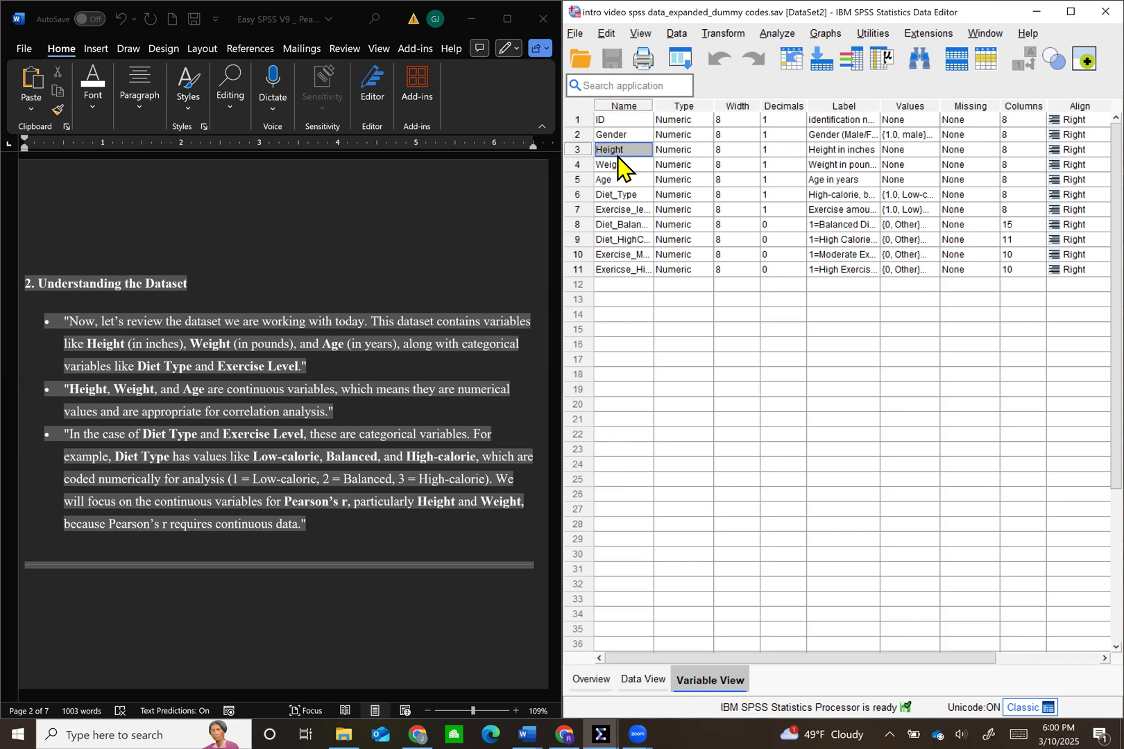
left_click(580, 151)
left_click(582, 161)
left_click(582, 152)
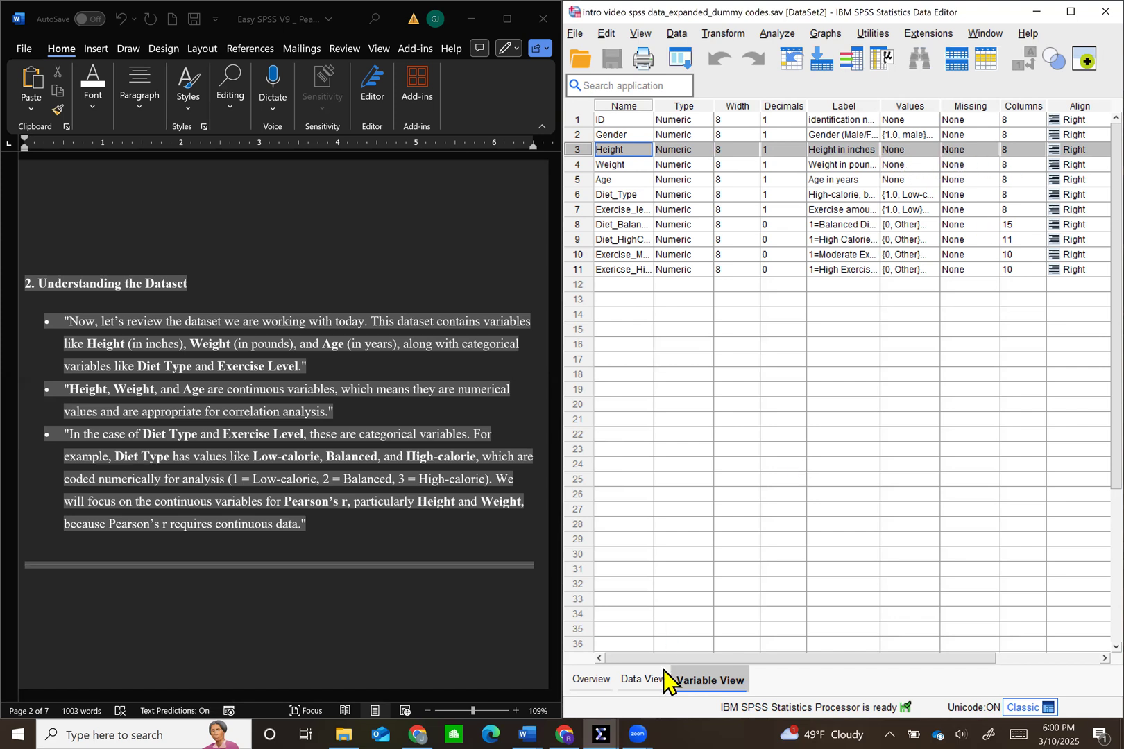
left_click_drag(751, 657, 831, 657)
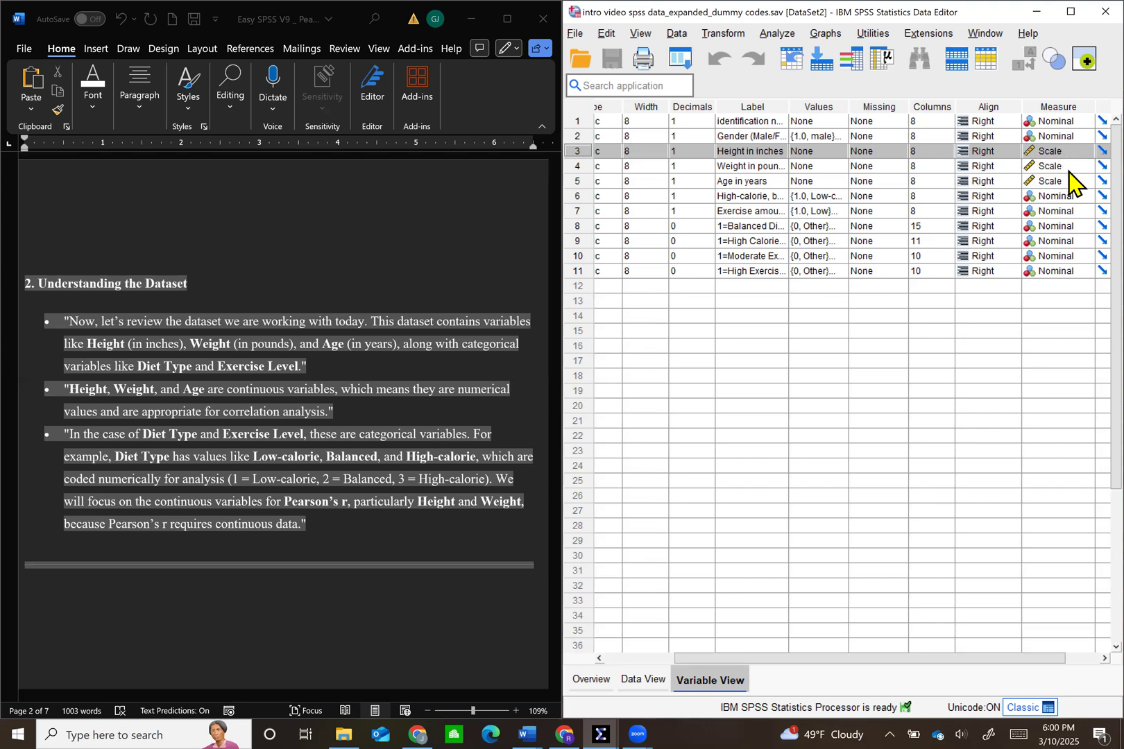
left_click_drag(1007, 659, 886, 660)
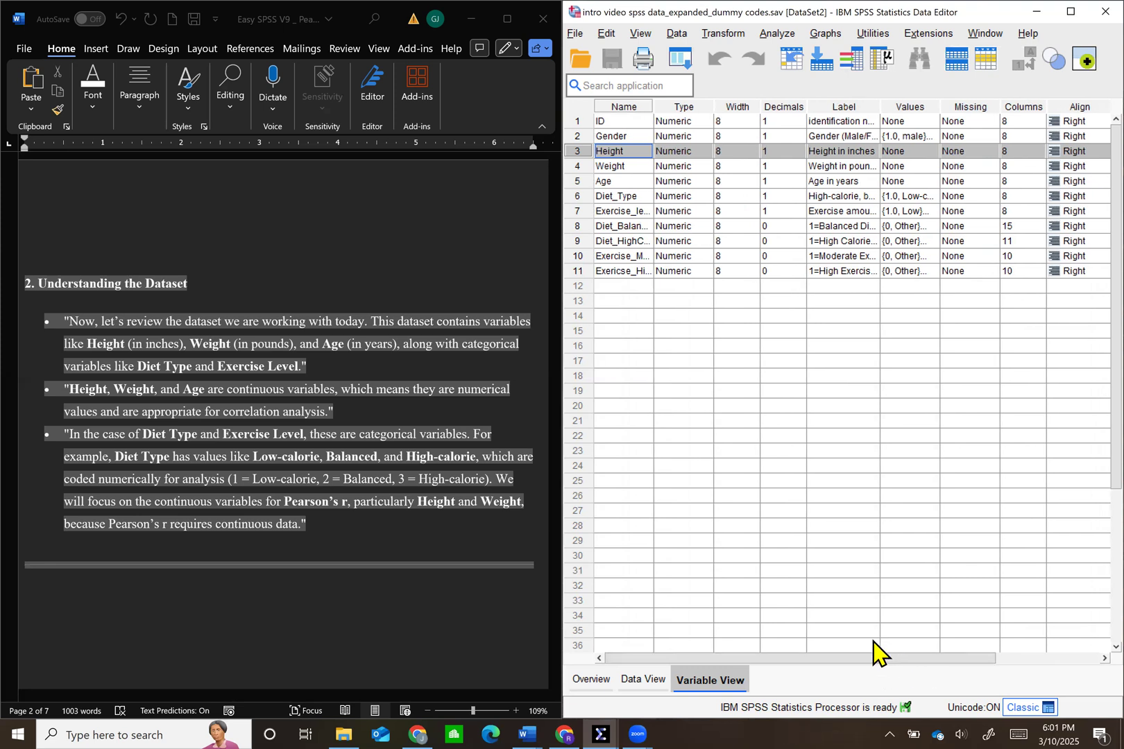
mouse_move(755, 659)
left_mouse_down()
mouse_move(888, 657)
mouse_move(770, 660)
left_mouse_up()
Step: Examine the dummy-coded diet and exercise variables and the measurement level options for the high-calorie diet variable
left_click(639, 242)
left_click(640, 257)
left_click(642, 273)
left_click(646, 242)
left_click(647, 257)
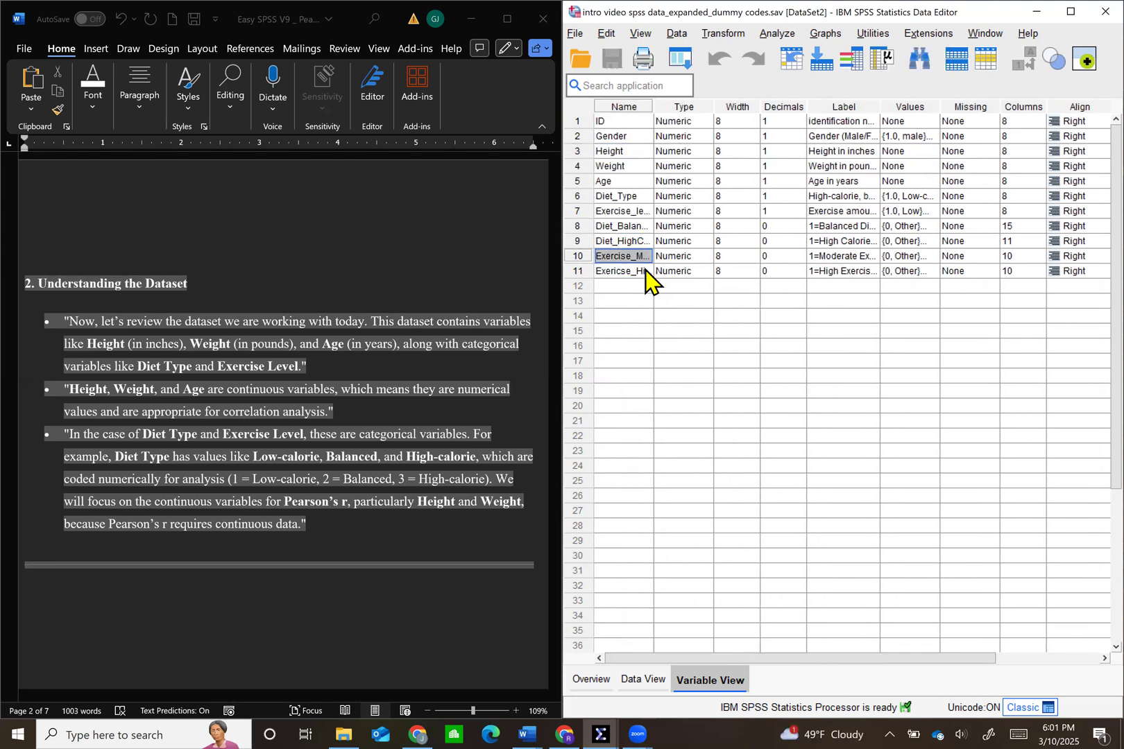
left_click(647, 272)
left_click_drag(811, 656, 1020, 652)
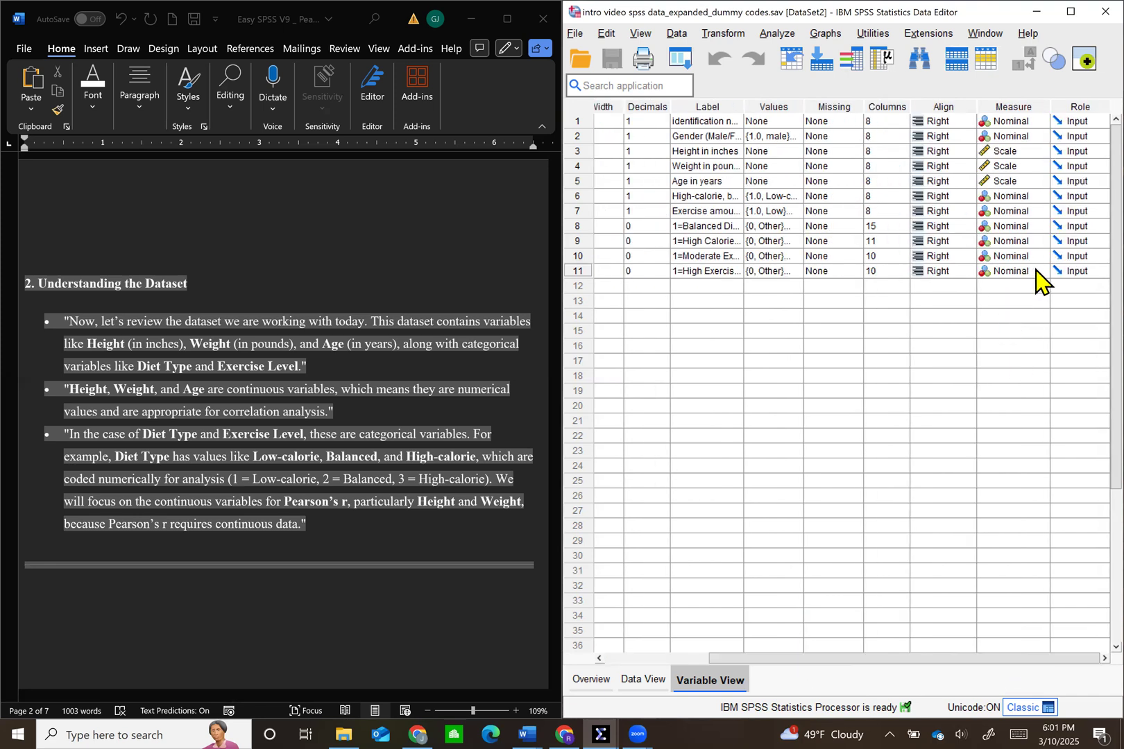
left_click(1021, 242)
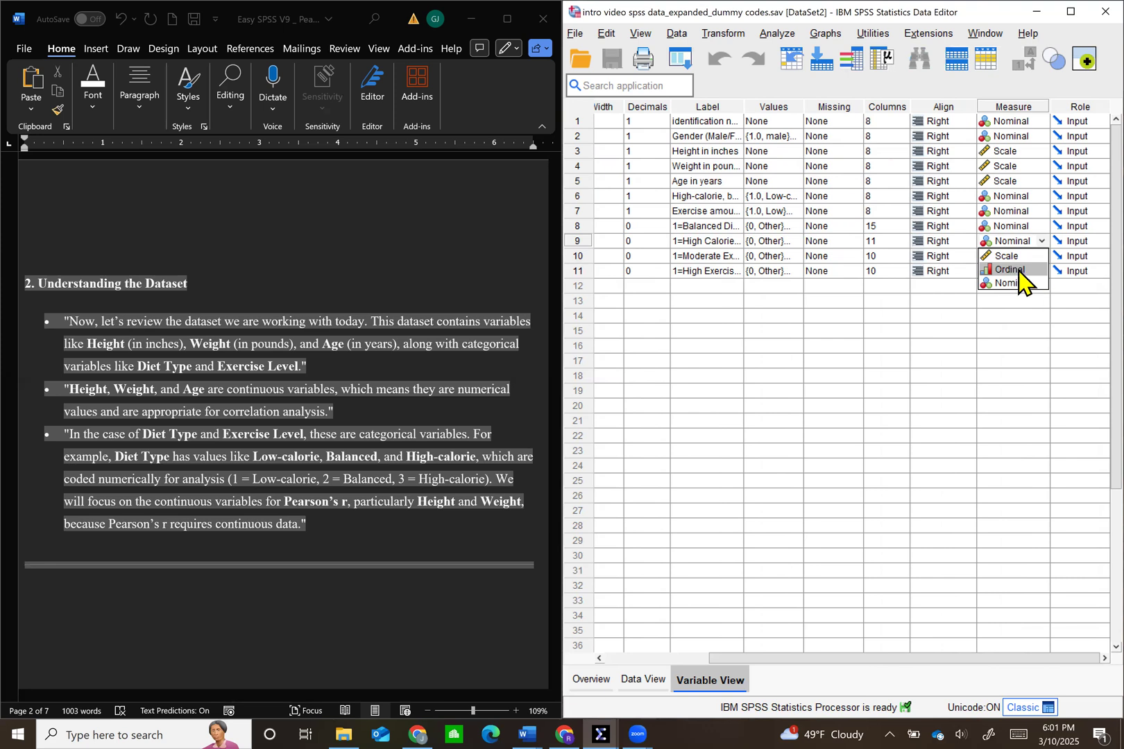
left_click_drag(929, 657, 747, 661)
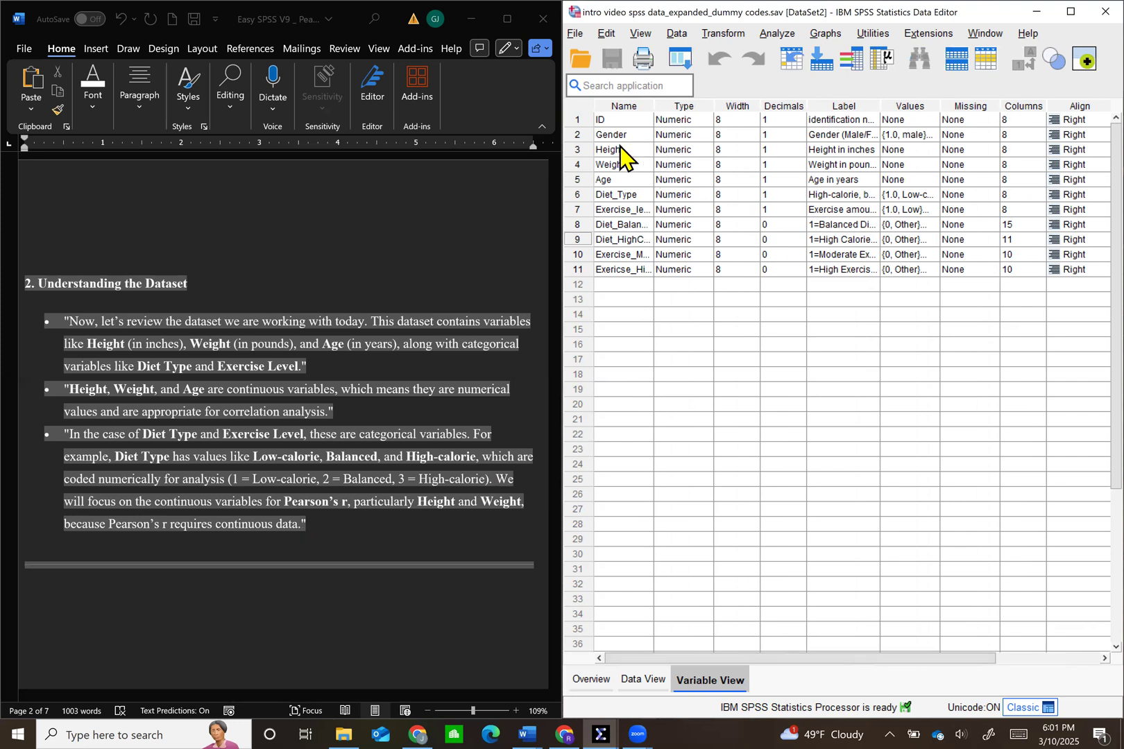
Step: Review the Height, Weight, Age, Diet_Type and exercise level variables row by row, finishing on Weight
left_click(589, 150)
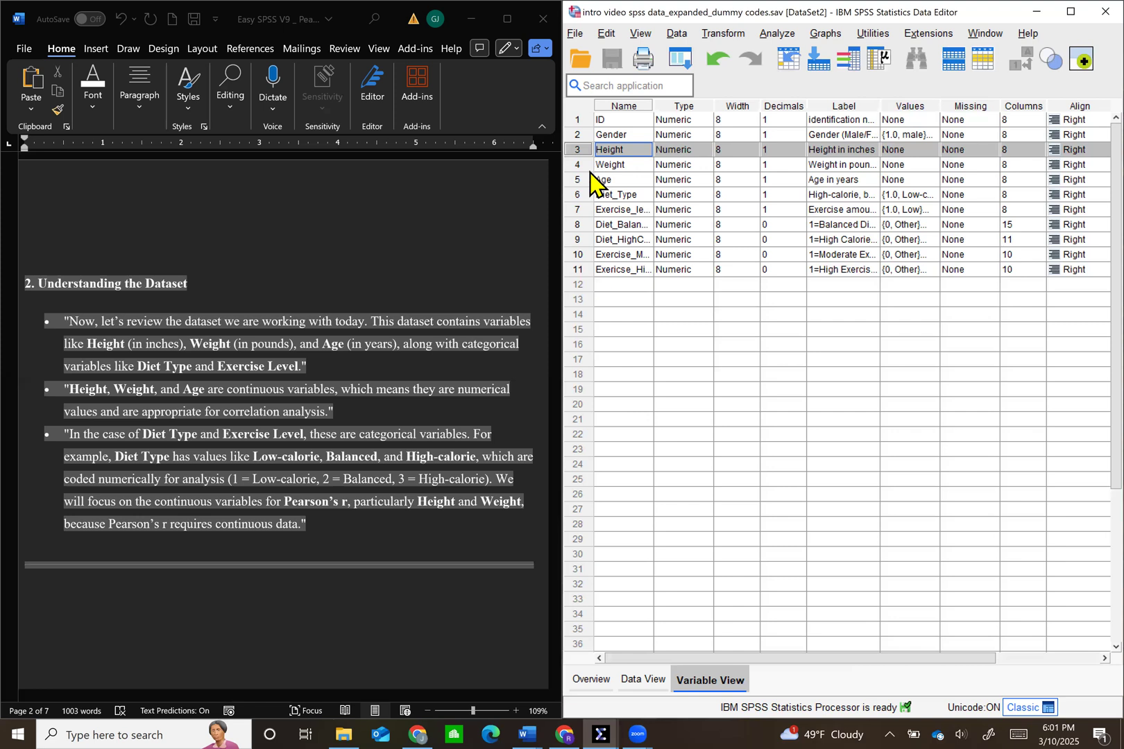
left_click(583, 170)
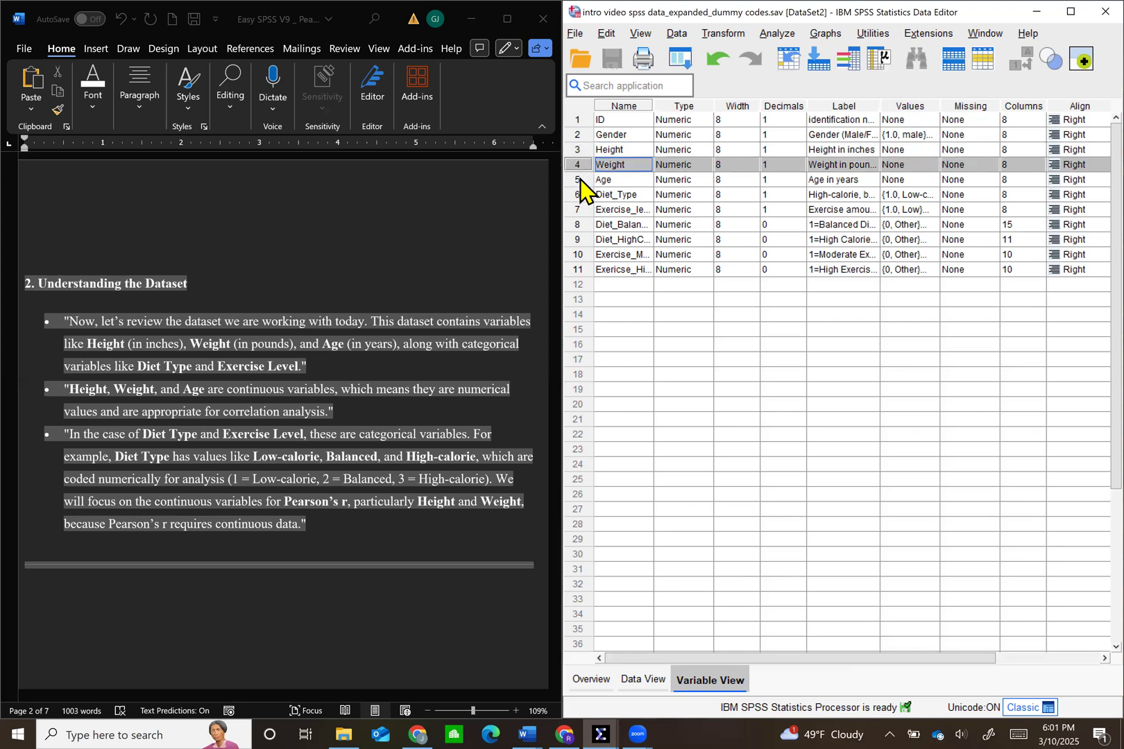
left_click(580, 179)
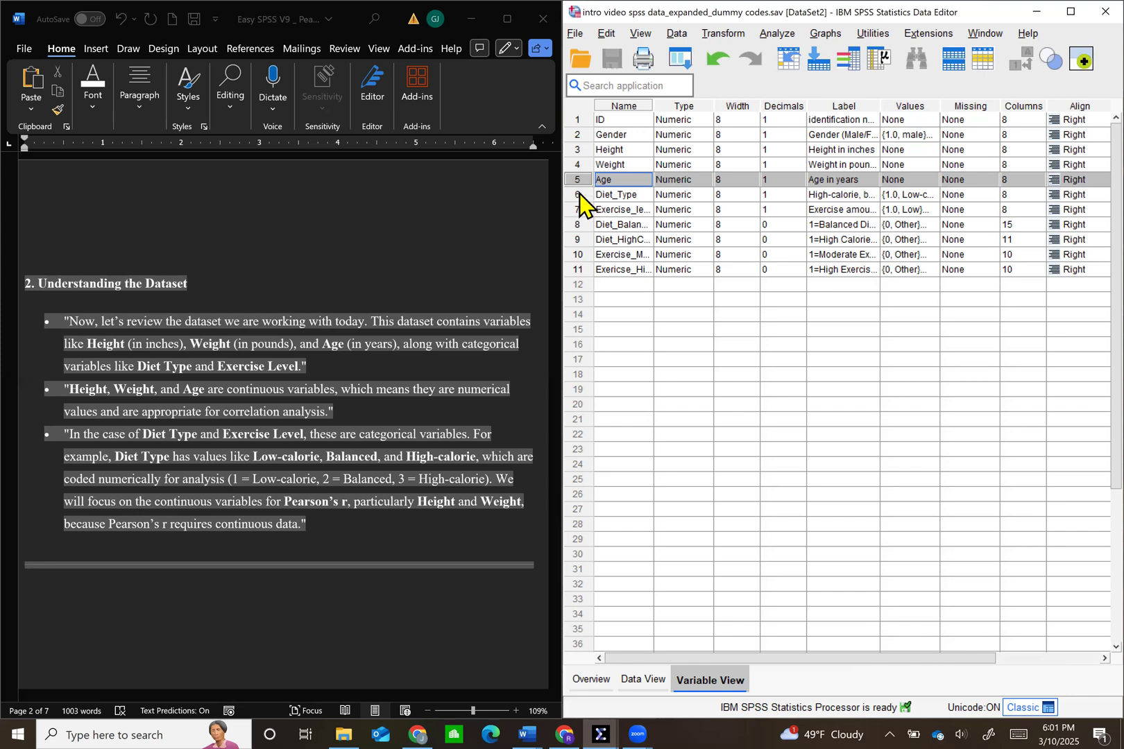
left_click(580, 193)
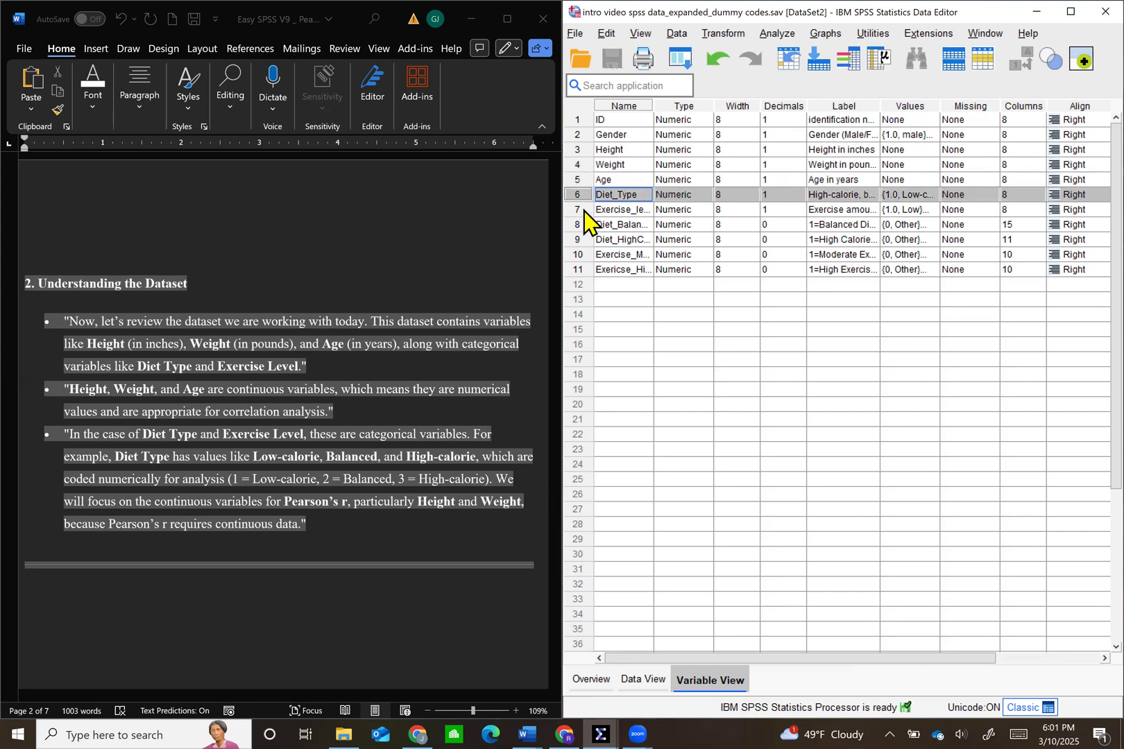
left_click(580, 210)
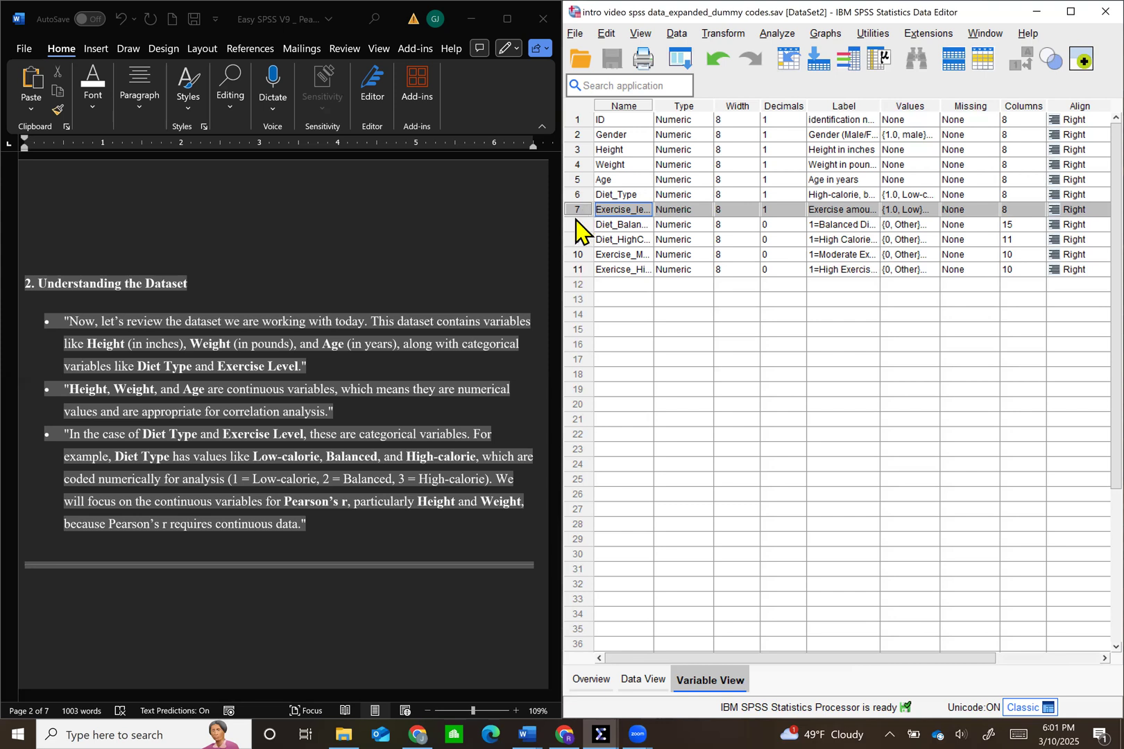
left_click(578, 150)
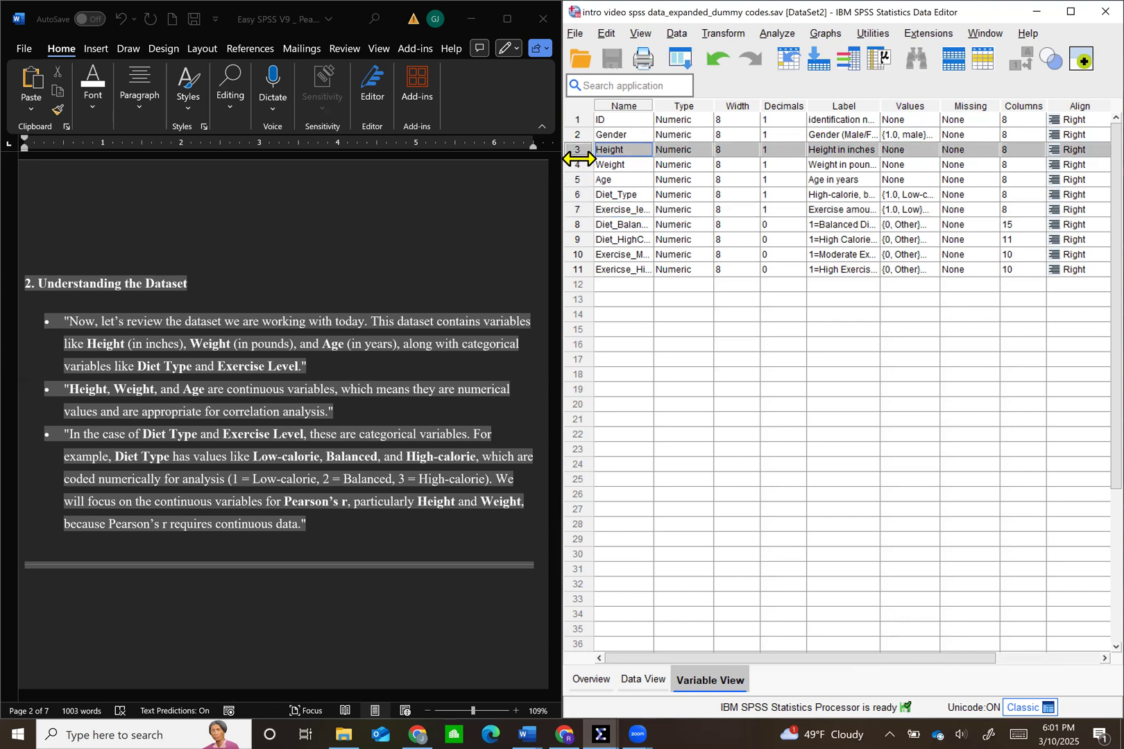
left_click(579, 159)
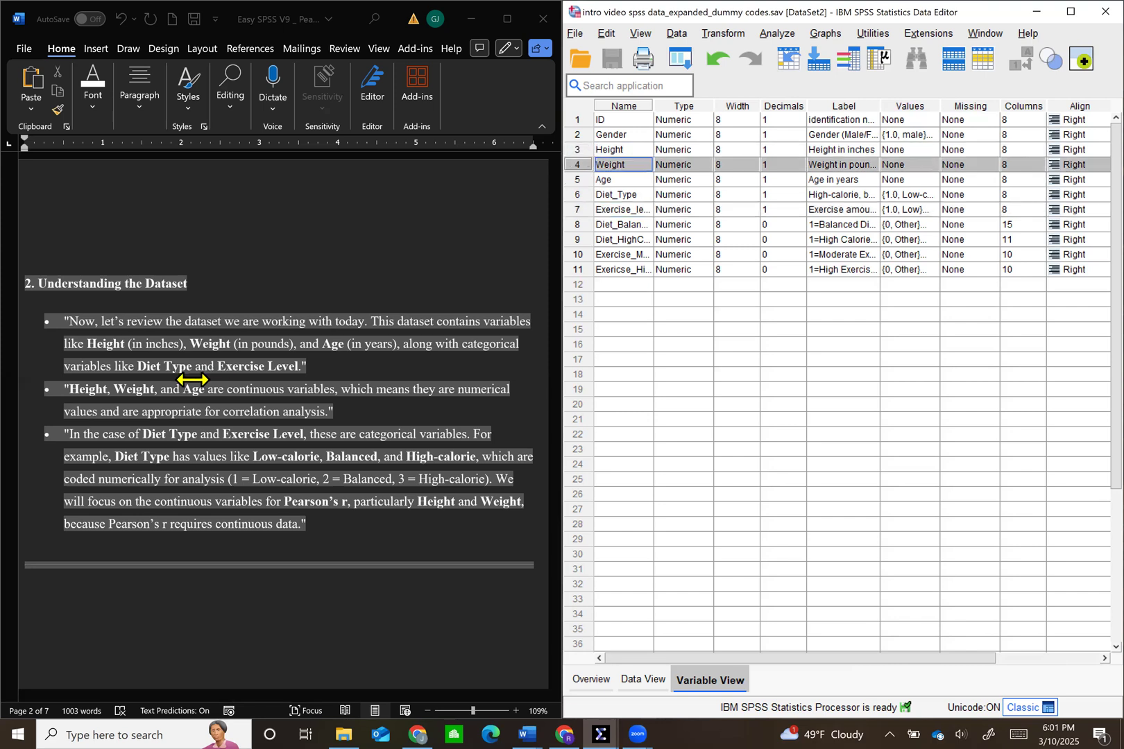
Step: Check the names of the continuous variables Height, Weight and Age against the tutorial script's dataset section
scroll(180, 397, "down", 1)
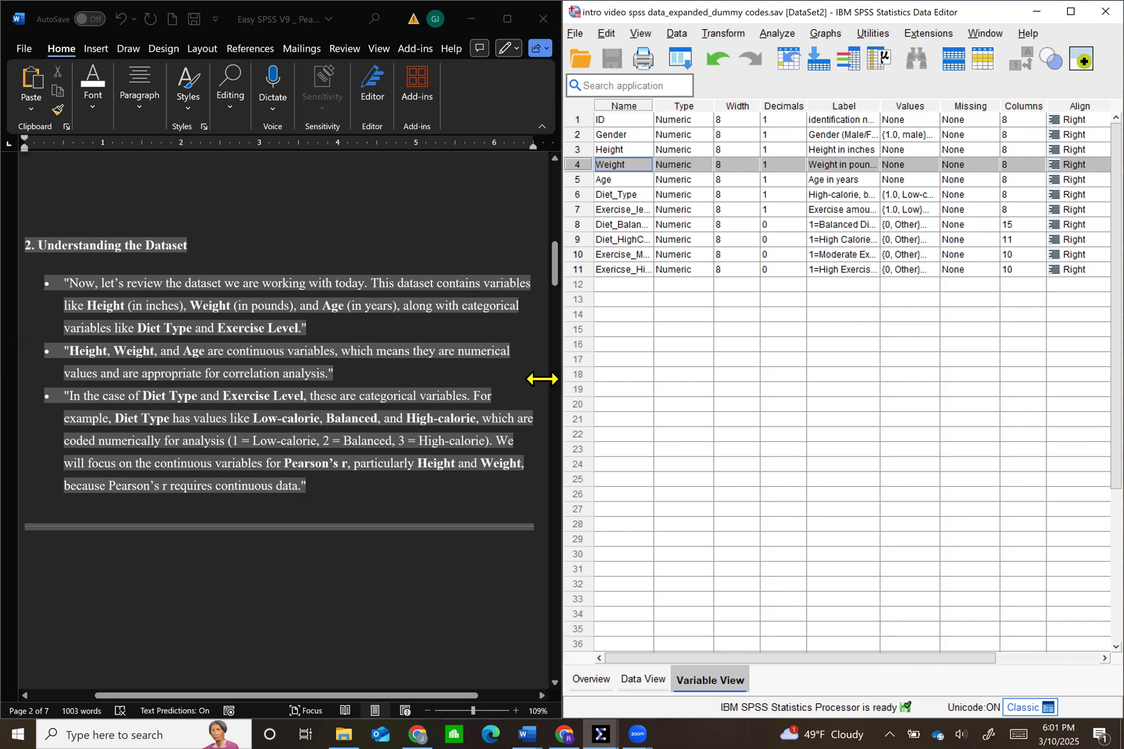
left_click(618, 180)
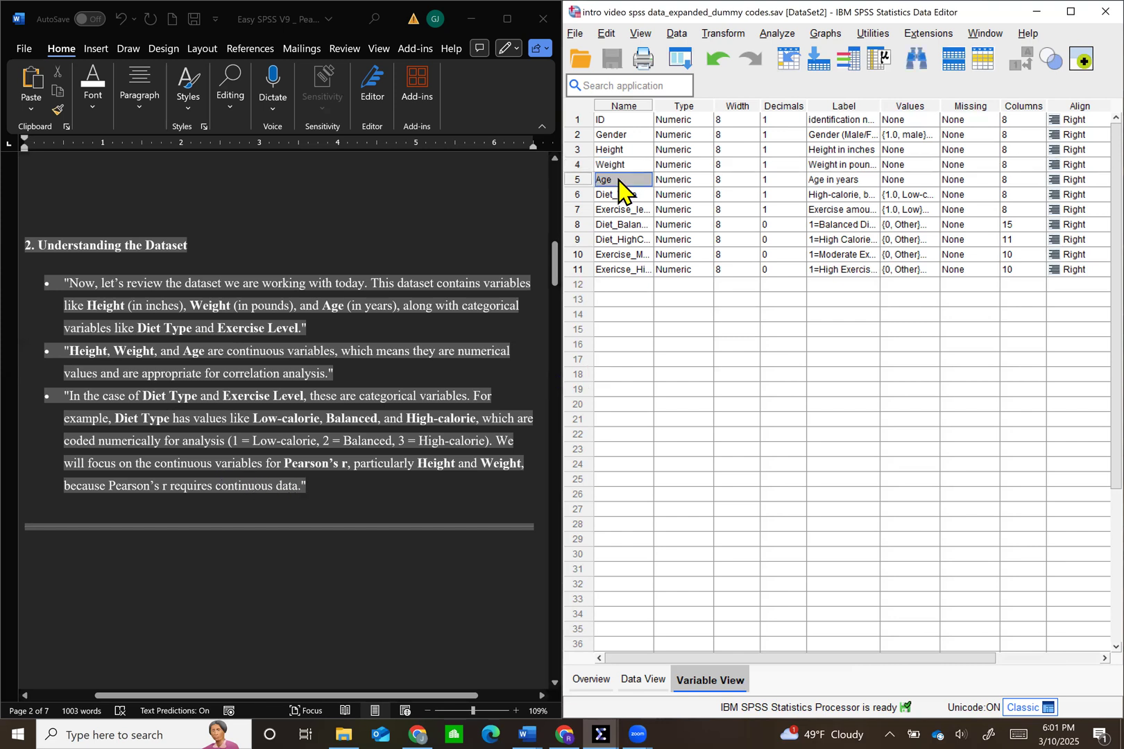
left_click(609, 151)
left_click(609, 167)
left_click(608, 180)
left_click(616, 152)
left_click(618, 163)
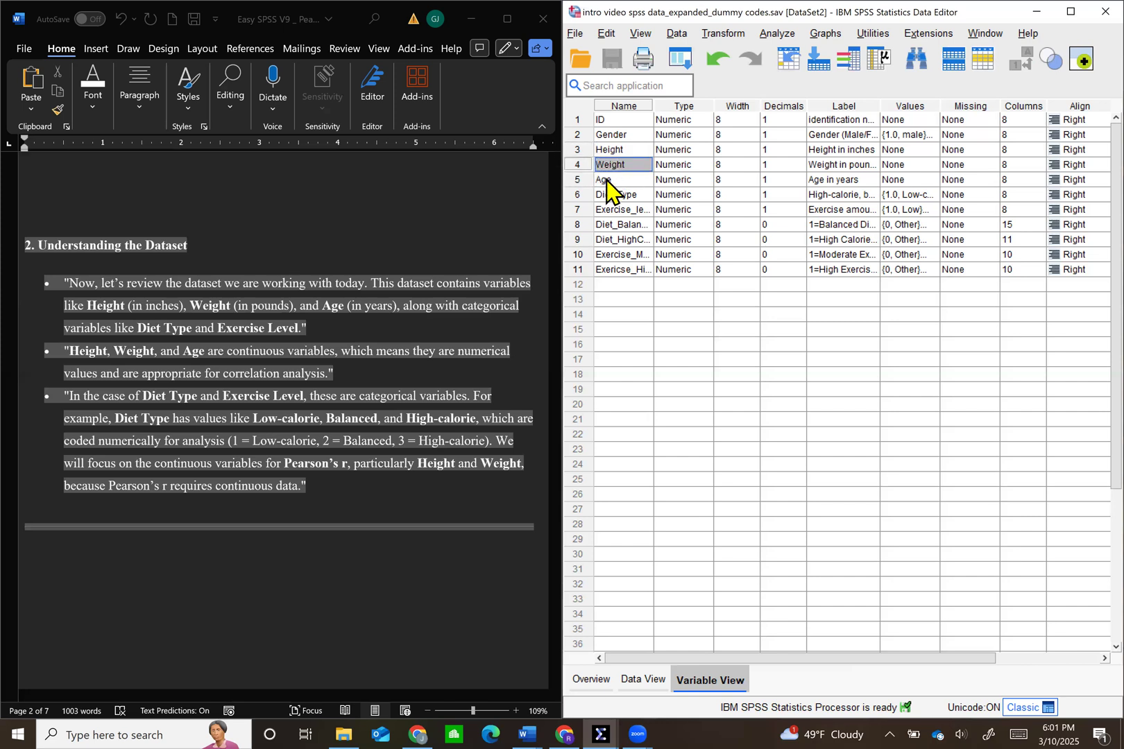
Step: Read the Word script's sections on what Pearson's r measures and how correlation differs from regression
scroll(428, 327, "down", 10)
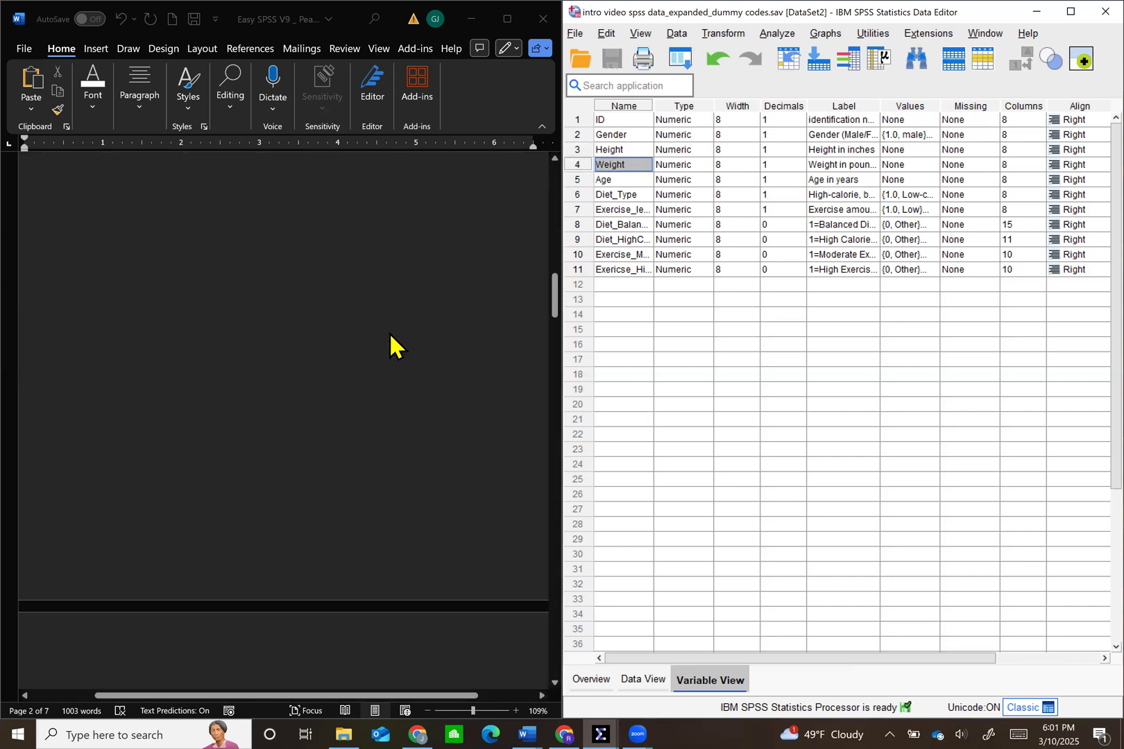
scroll(387, 345, "down", 7)
scroll(383, 341, "down", 1)
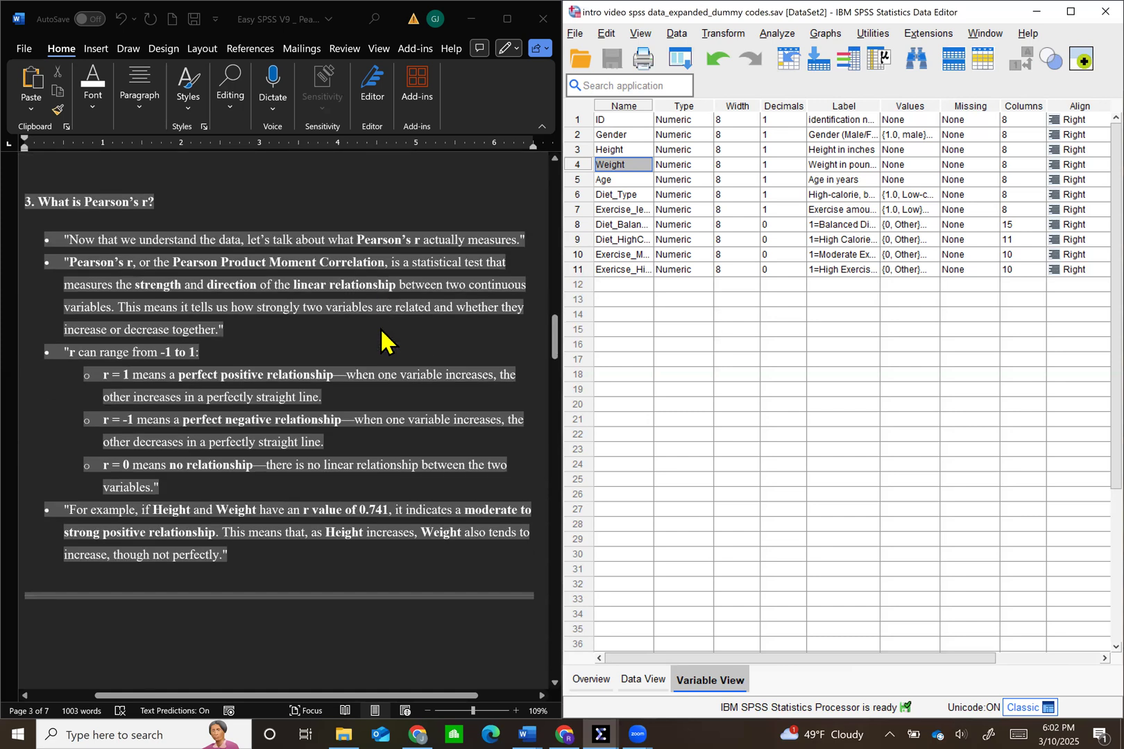
left_click(725, 316)
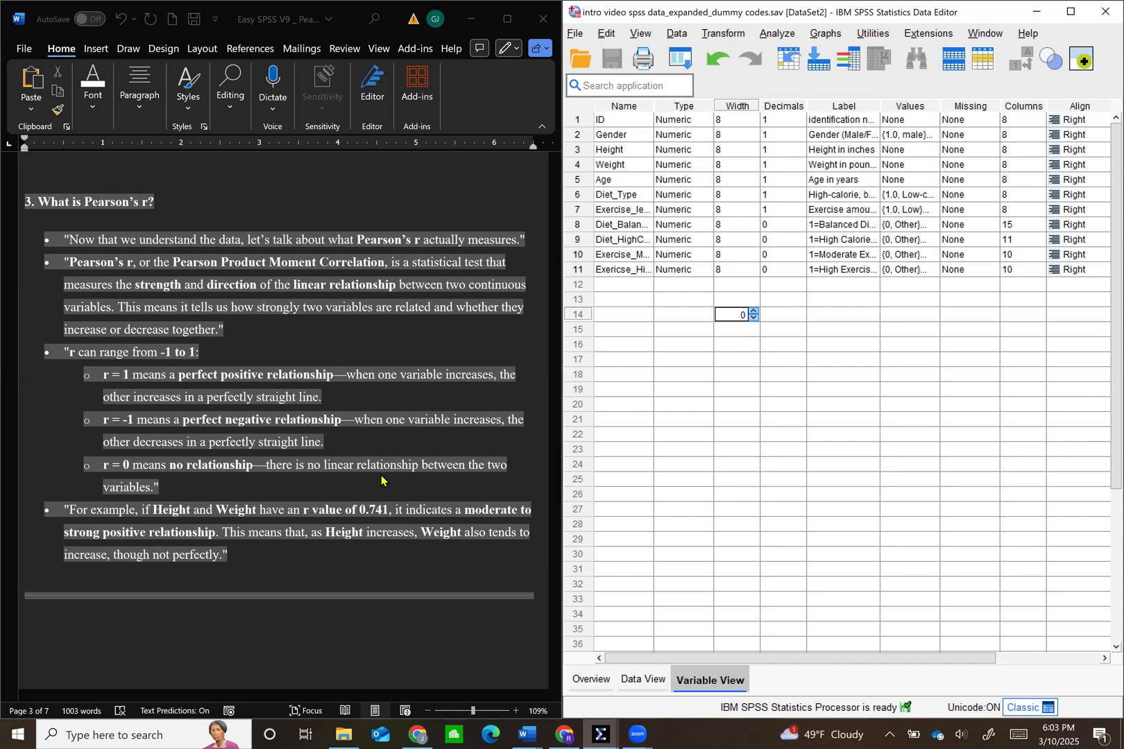
scroll(275, 372, "down", 1)
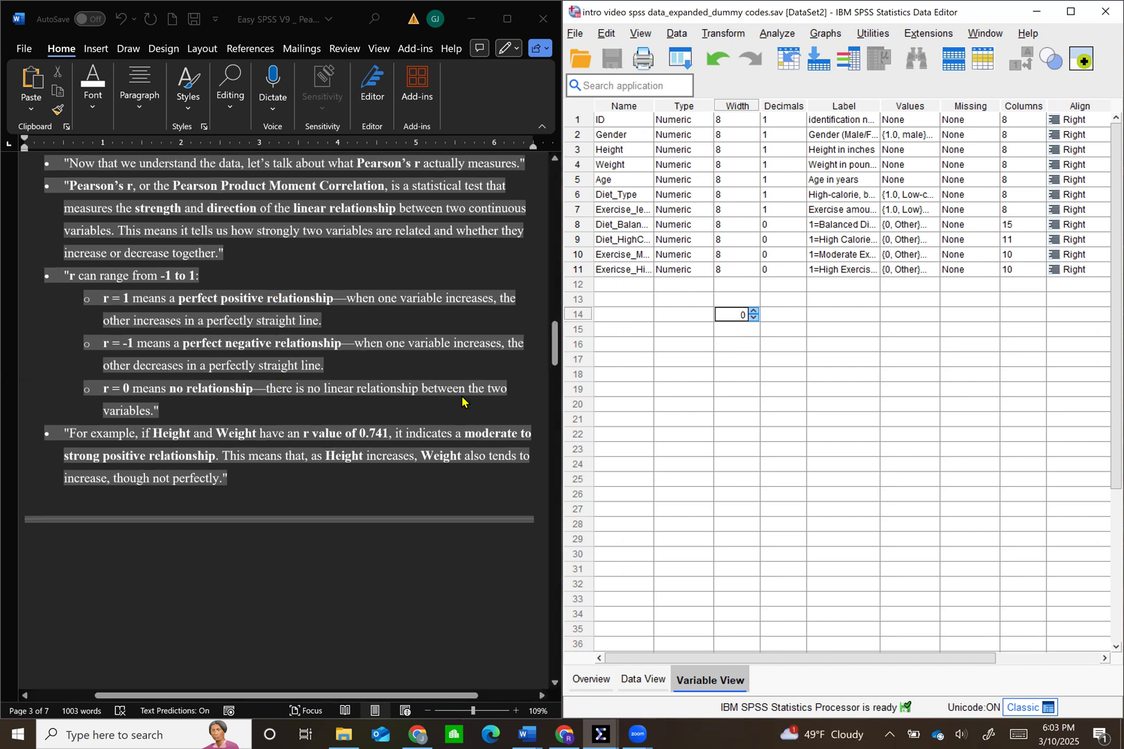
scroll(366, 438, "down", 1)
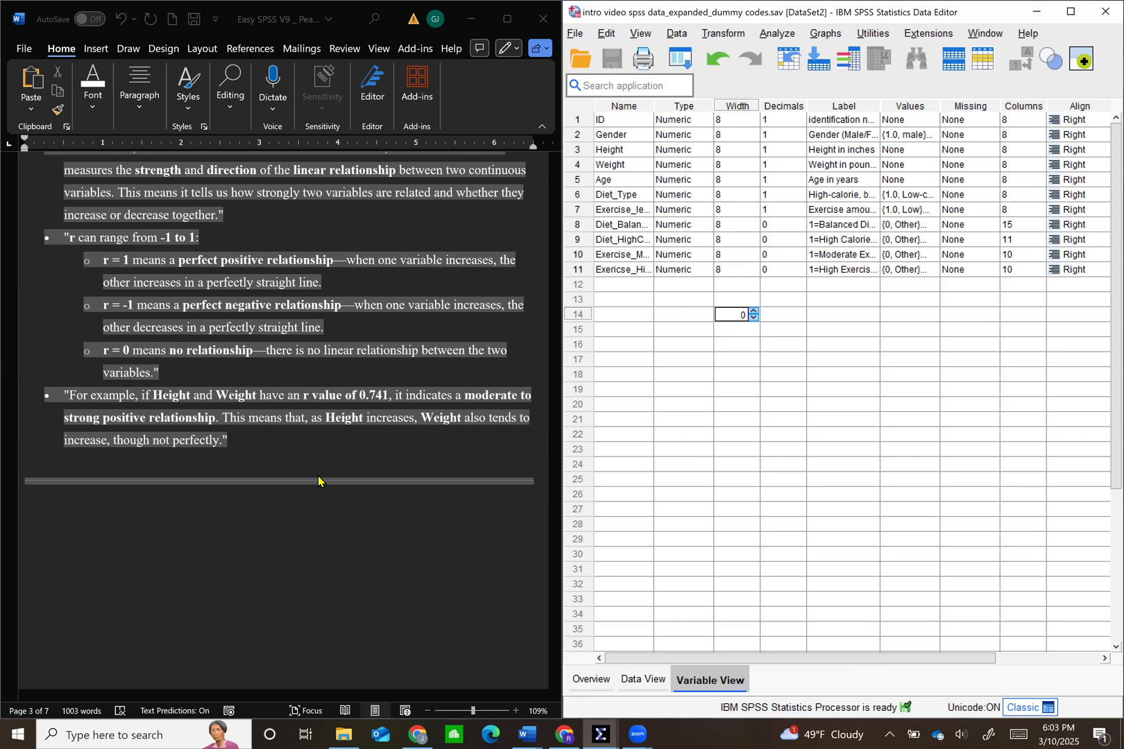
scroll(267, 388, "down", 1)
scroll(267, 389, "down", 8)
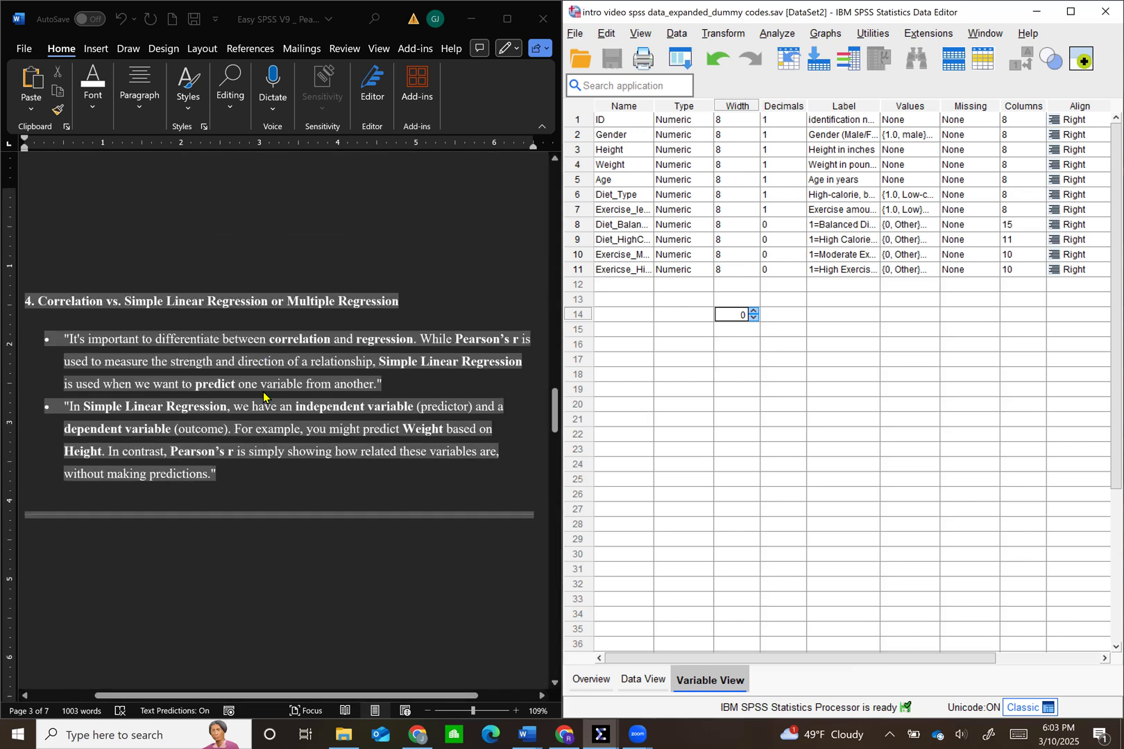
scroll(236, 407, "down", 1)
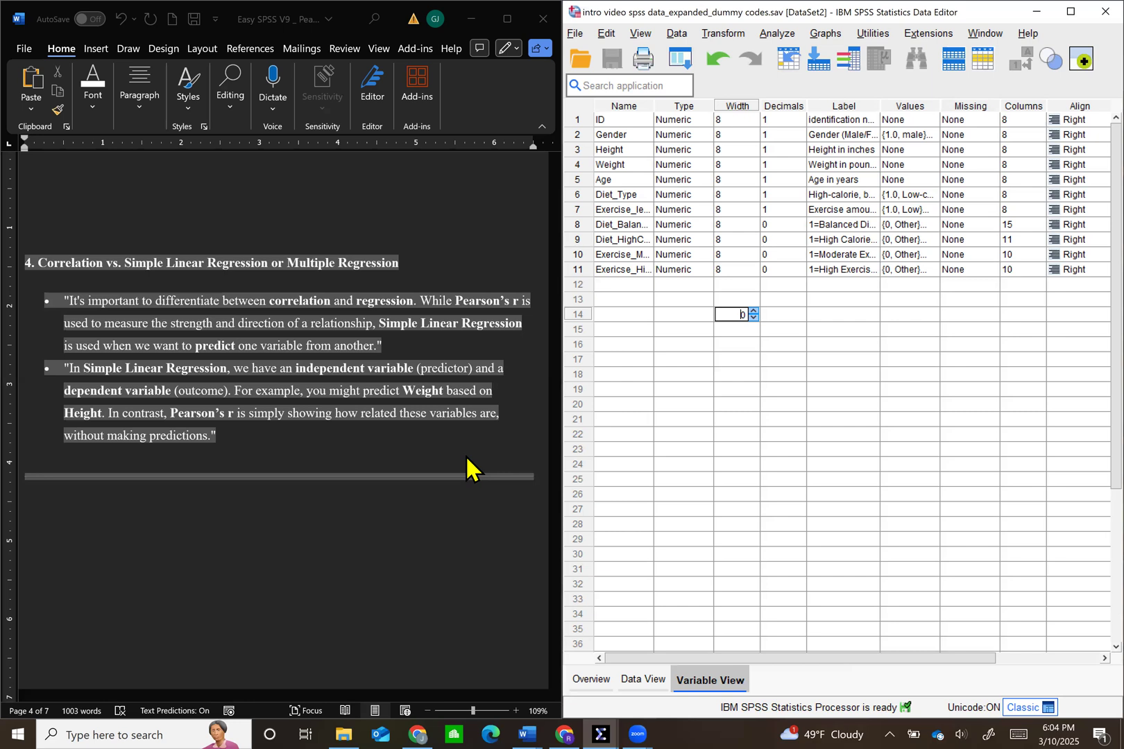
Step: Read the Word script's section 5 on running the Pearson's r analysis in SPSS
scroll(340, 510, "down", 5)
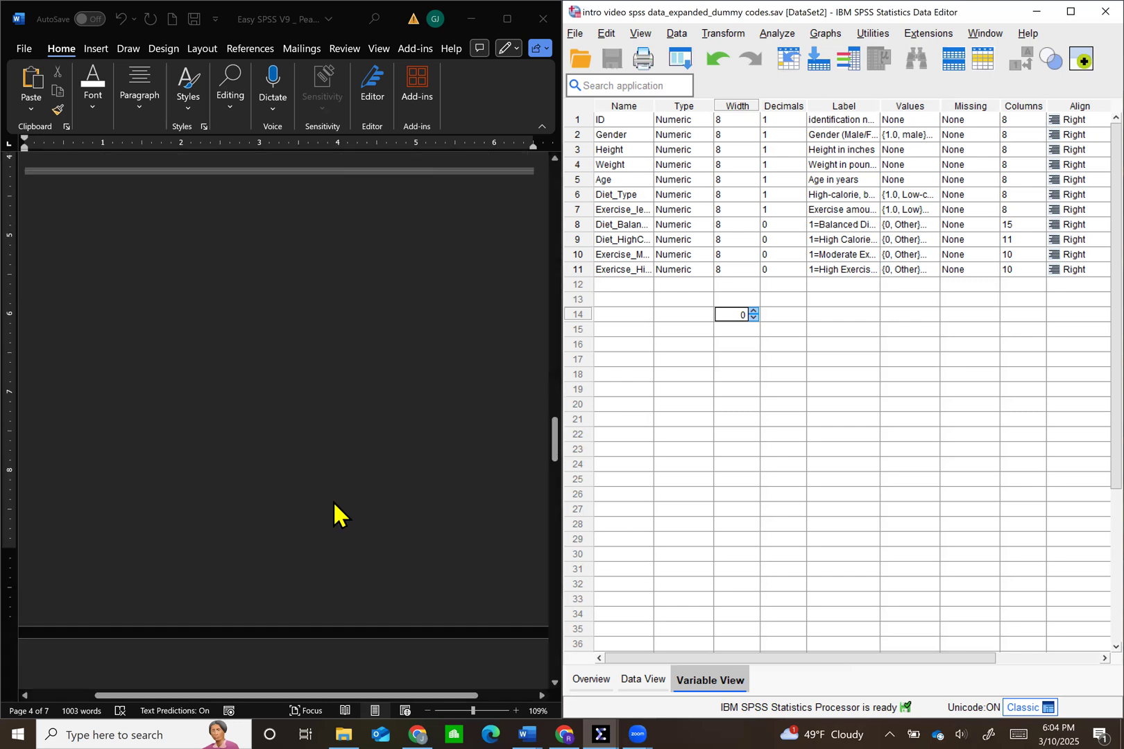
scroll(334, 502, "down", 6)
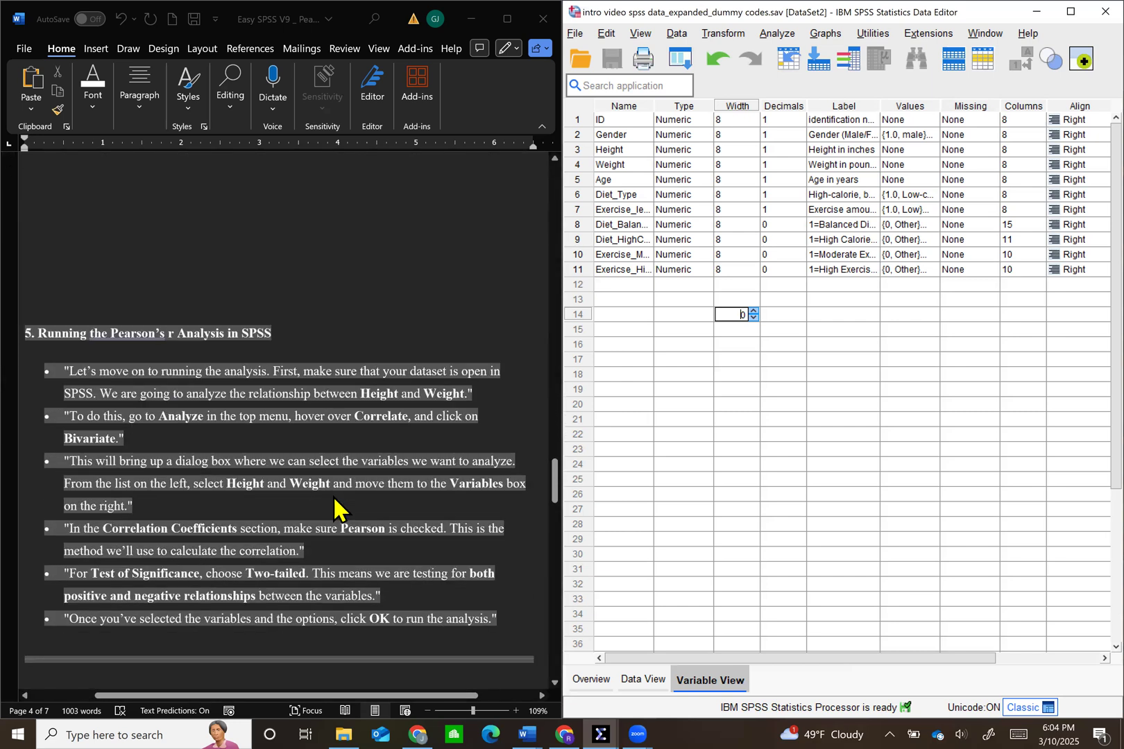
scroll(339, 509, "down", 1)
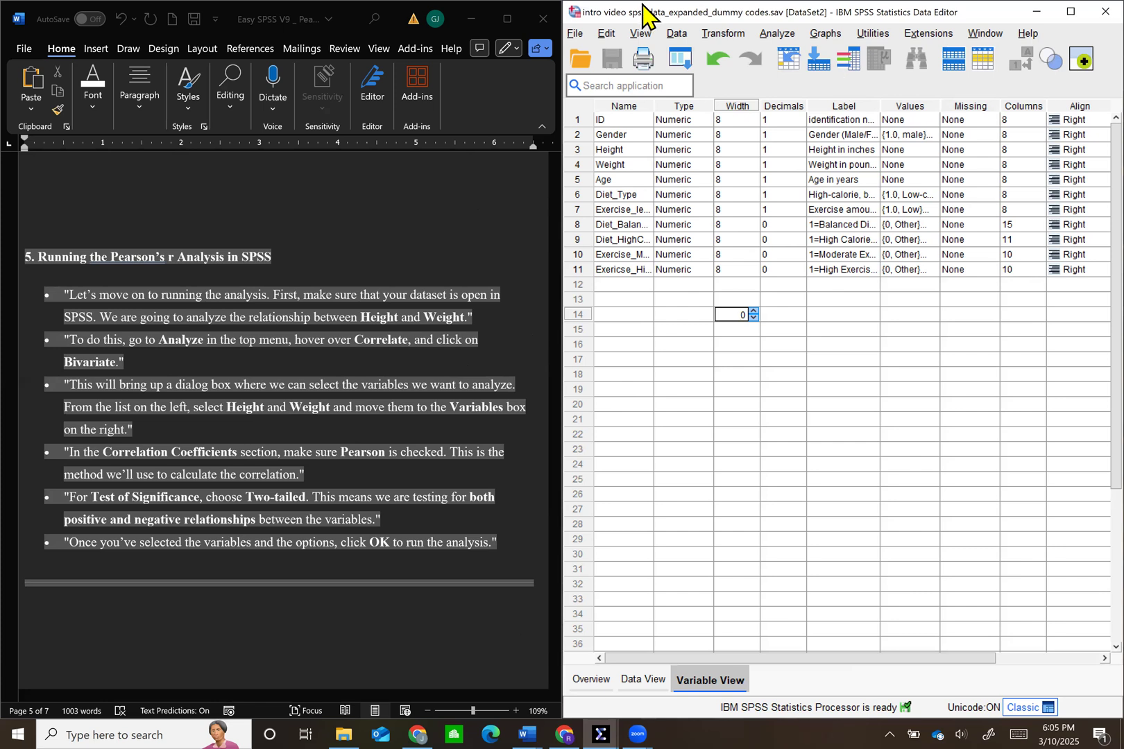
Step: Run a bivariate correlation on Height and Weight with the Pearson coefficient, a two-tailed test and significant correlations flagged
left_click(643, 5)
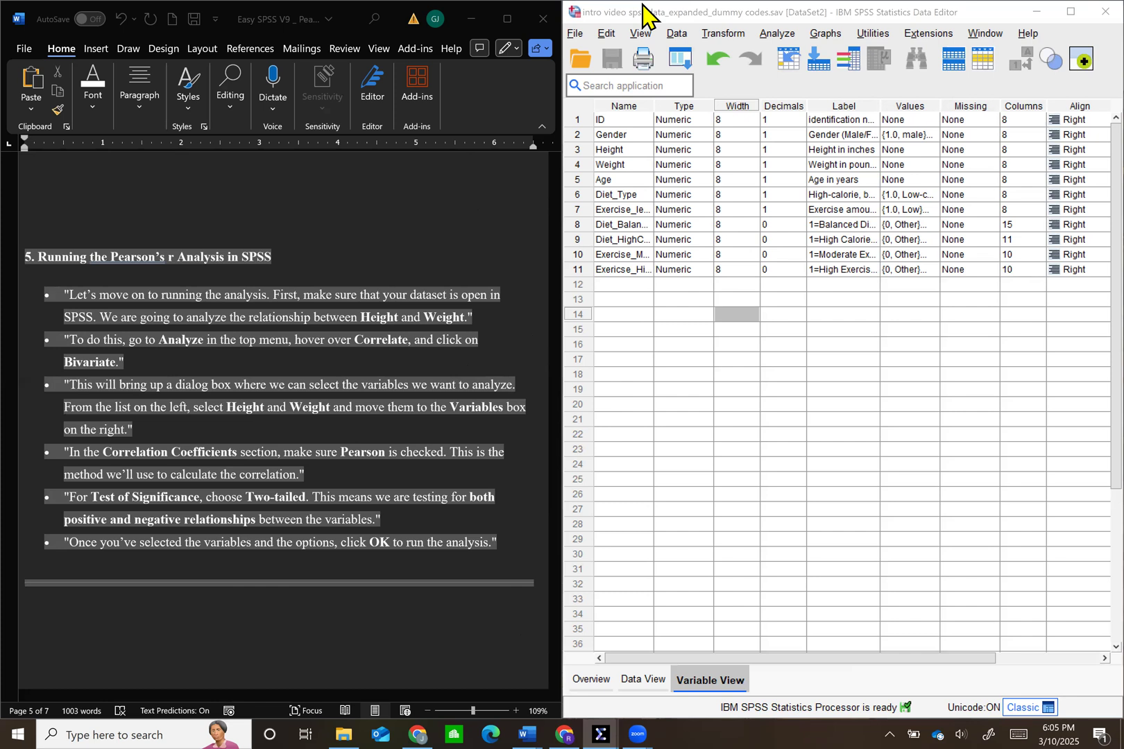
left_click(778, 33)
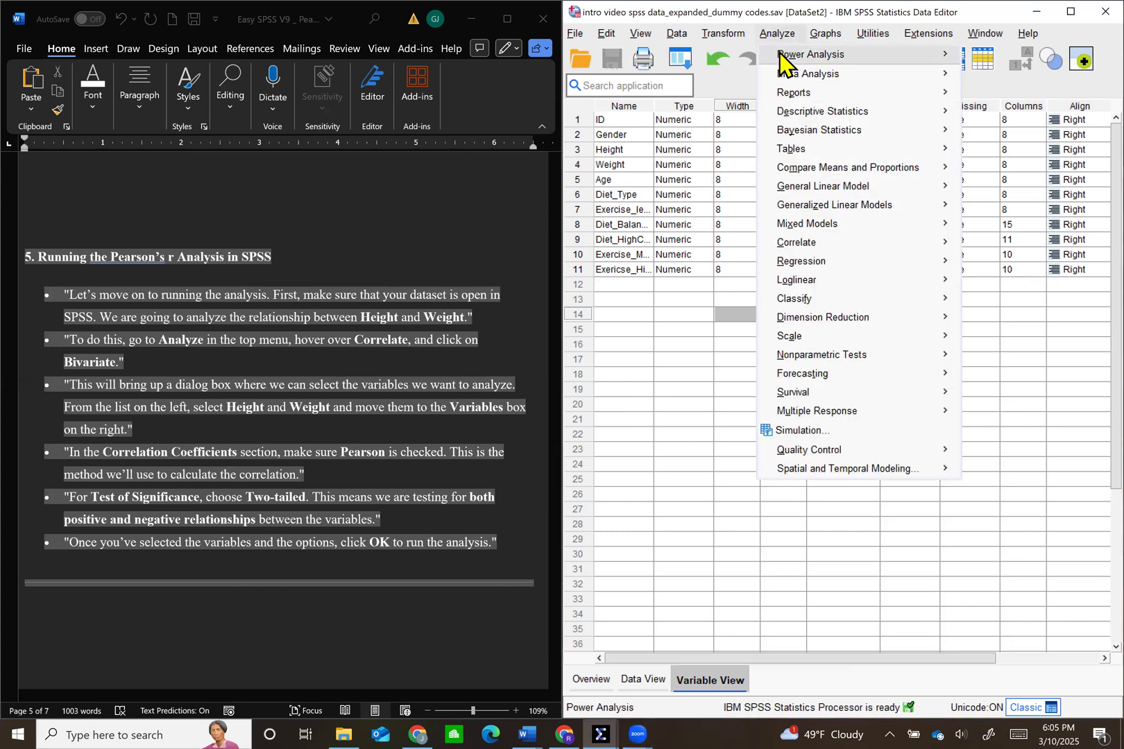
mouse_move(798, 250)
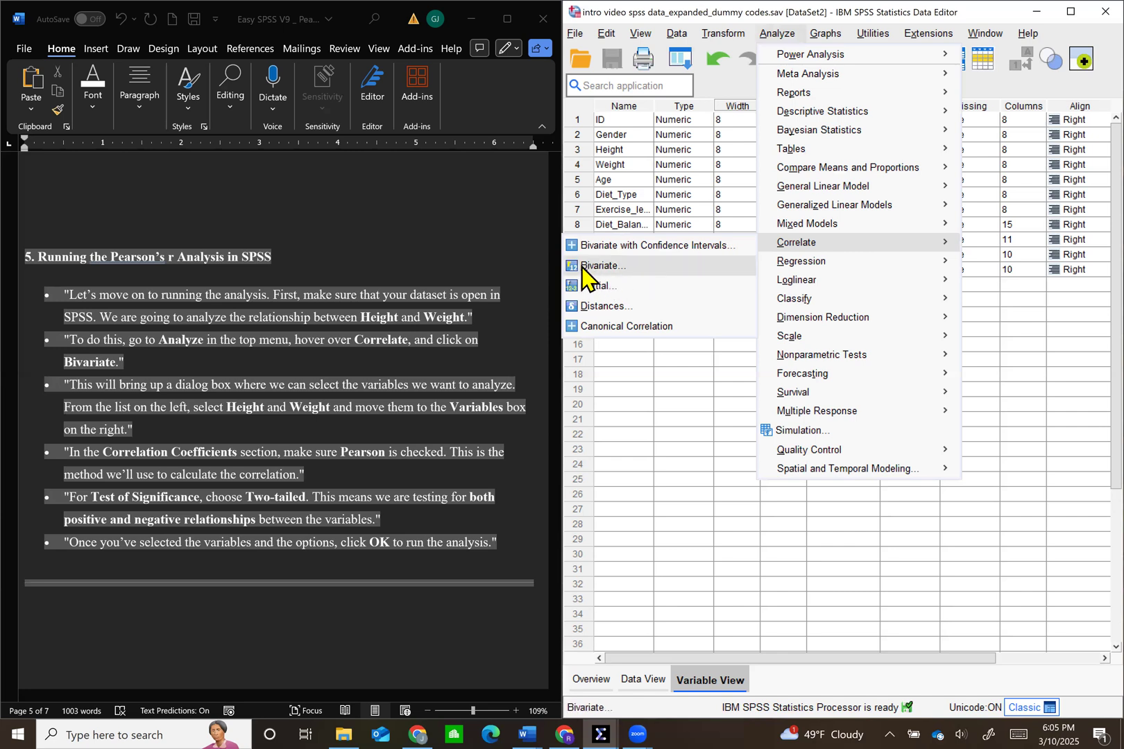
left_click(611, 267)
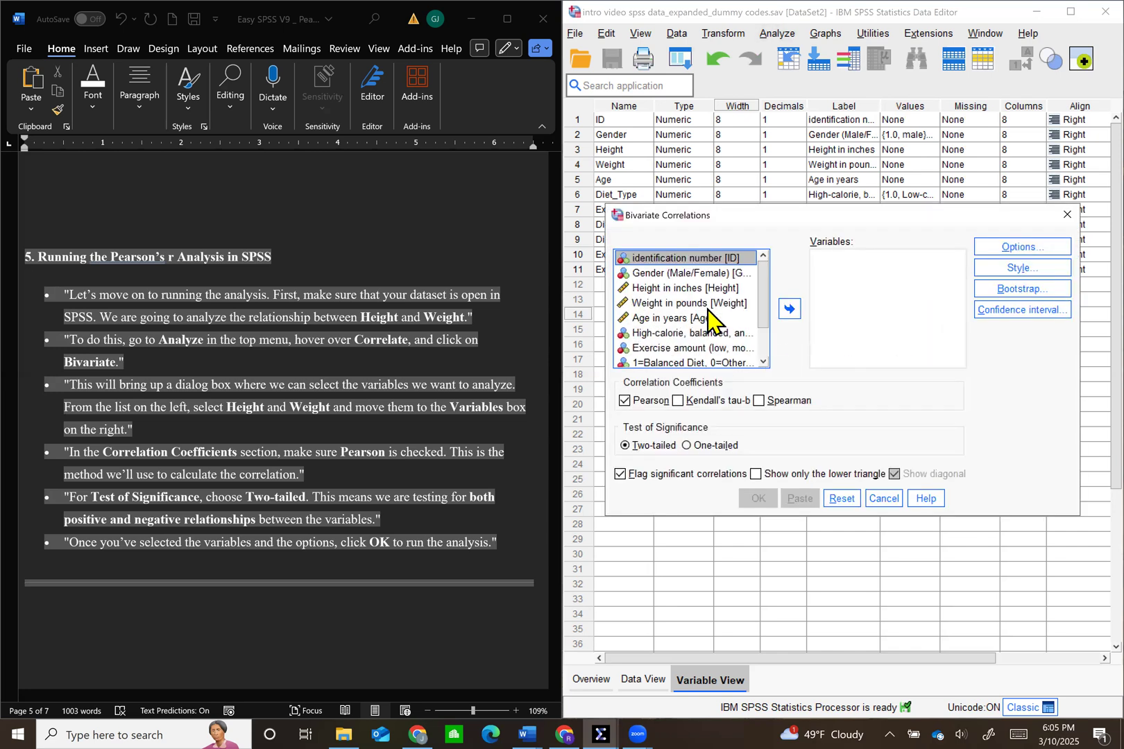
left_click(665, 290)
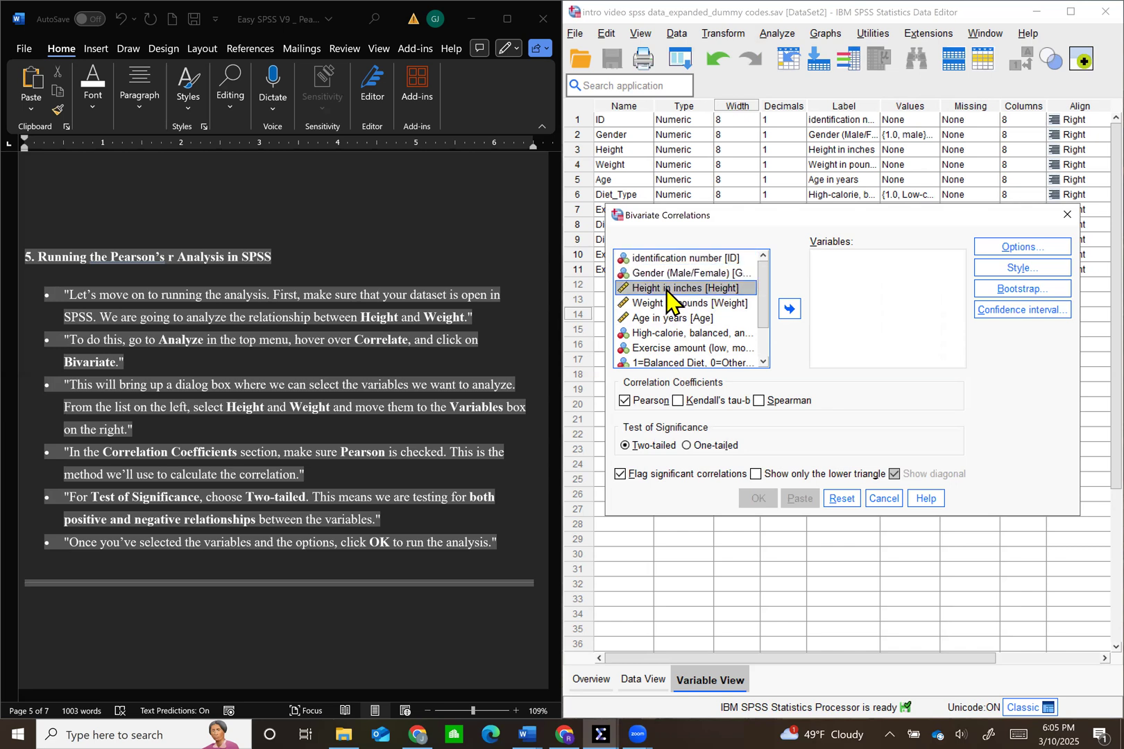
left_click(677, 305, "ctrl")
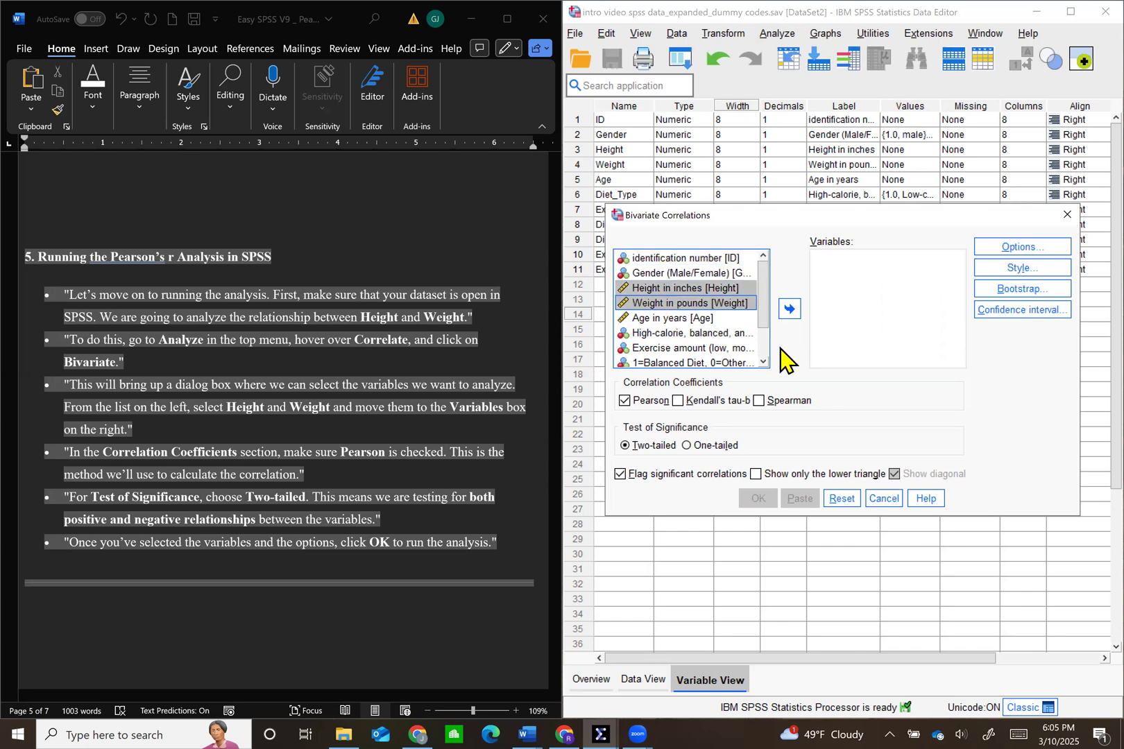
left_click(790, 309)
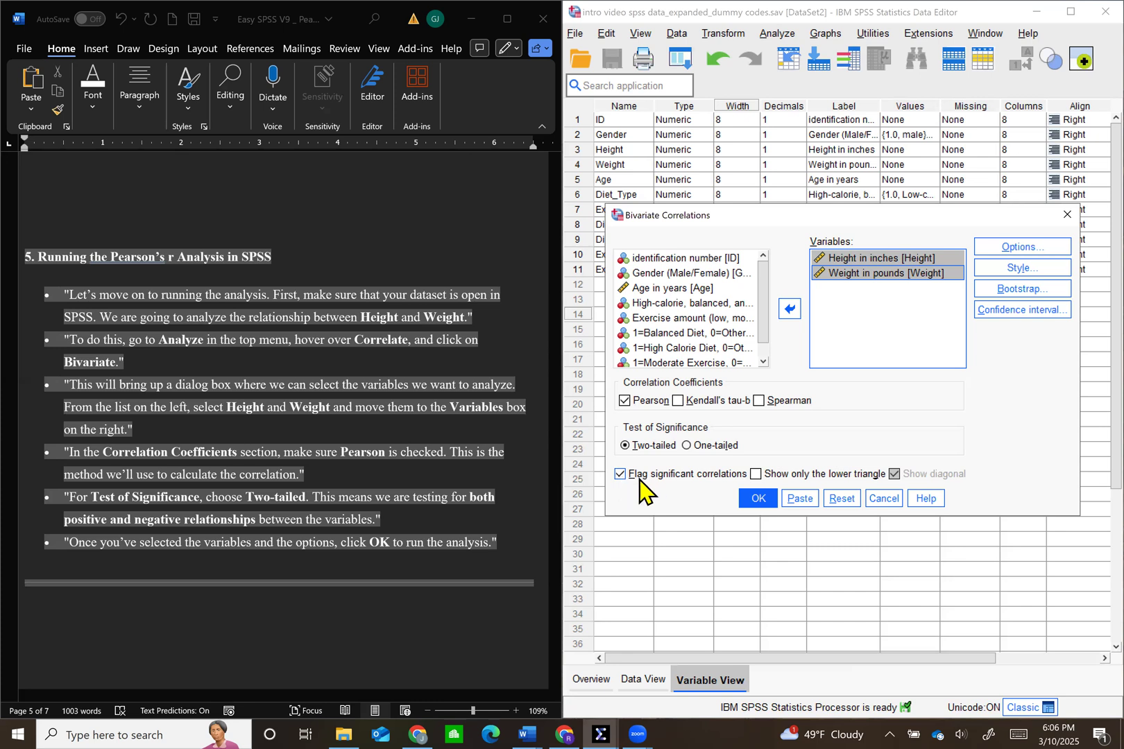
left_click(759, 499)
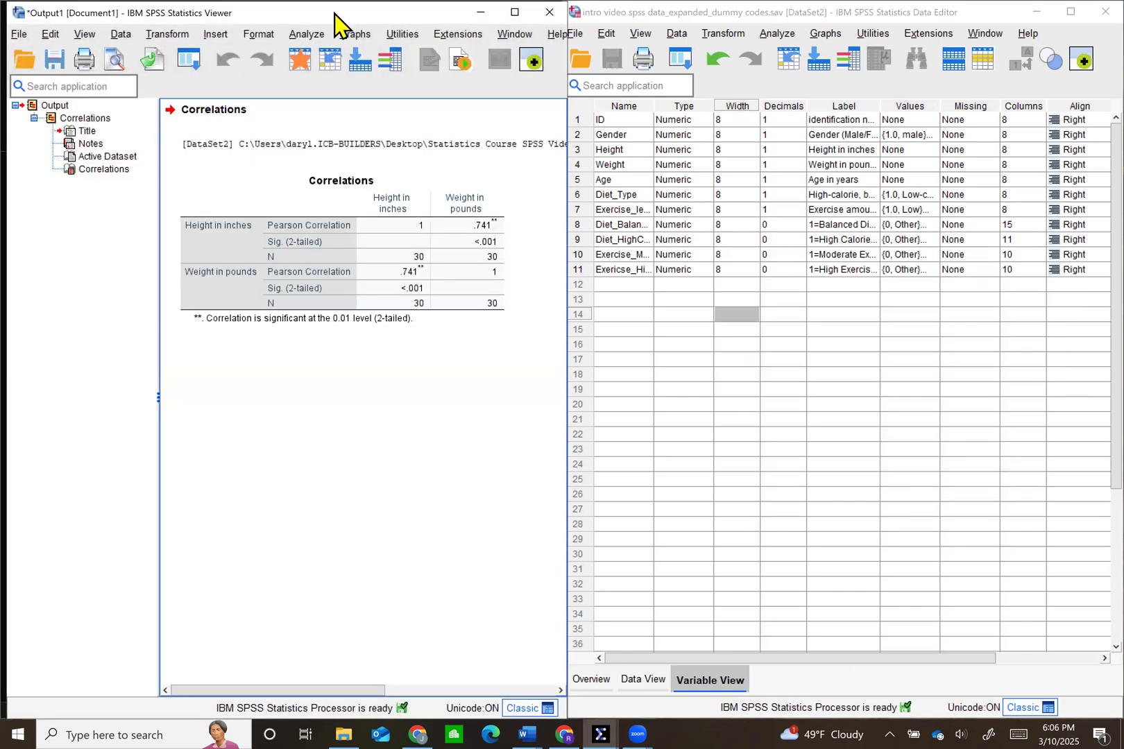
Step: Place the output viewer beside the Word script and compare the Correlations table with the section on interpreting Pearson's r output
left_click_drag(335, 14, 1121, 19)
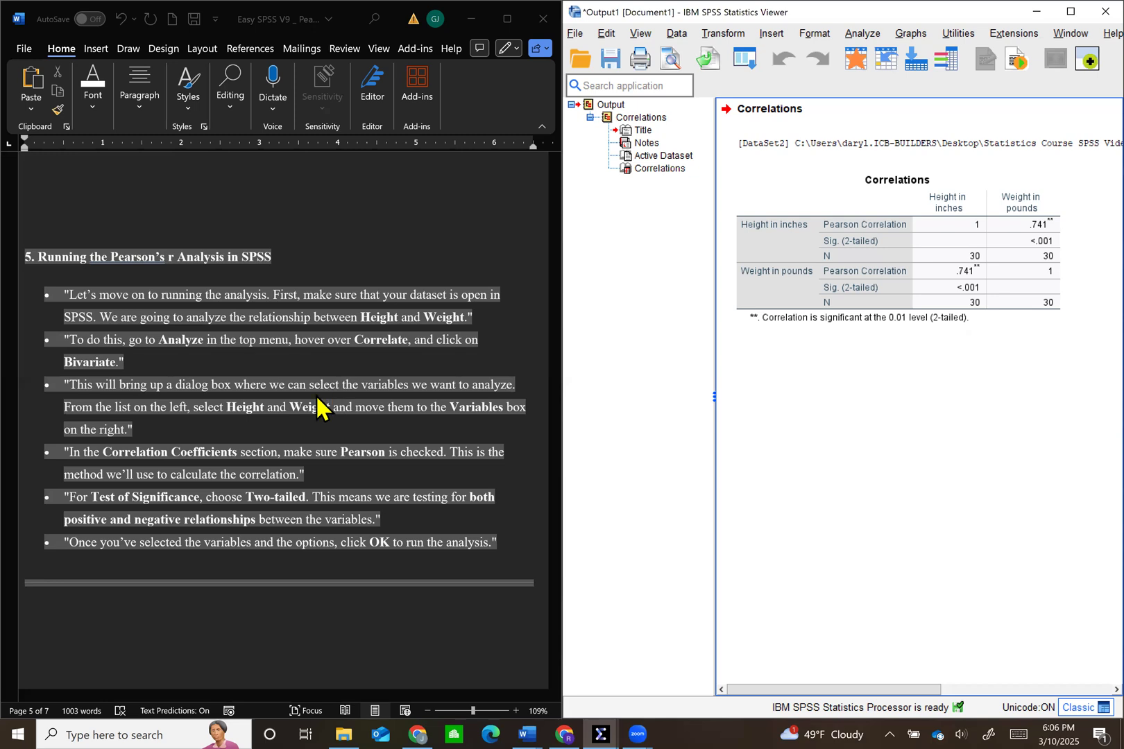
scroll(281, 368, "down", 3)
scroll(279, 371, "down", 10)
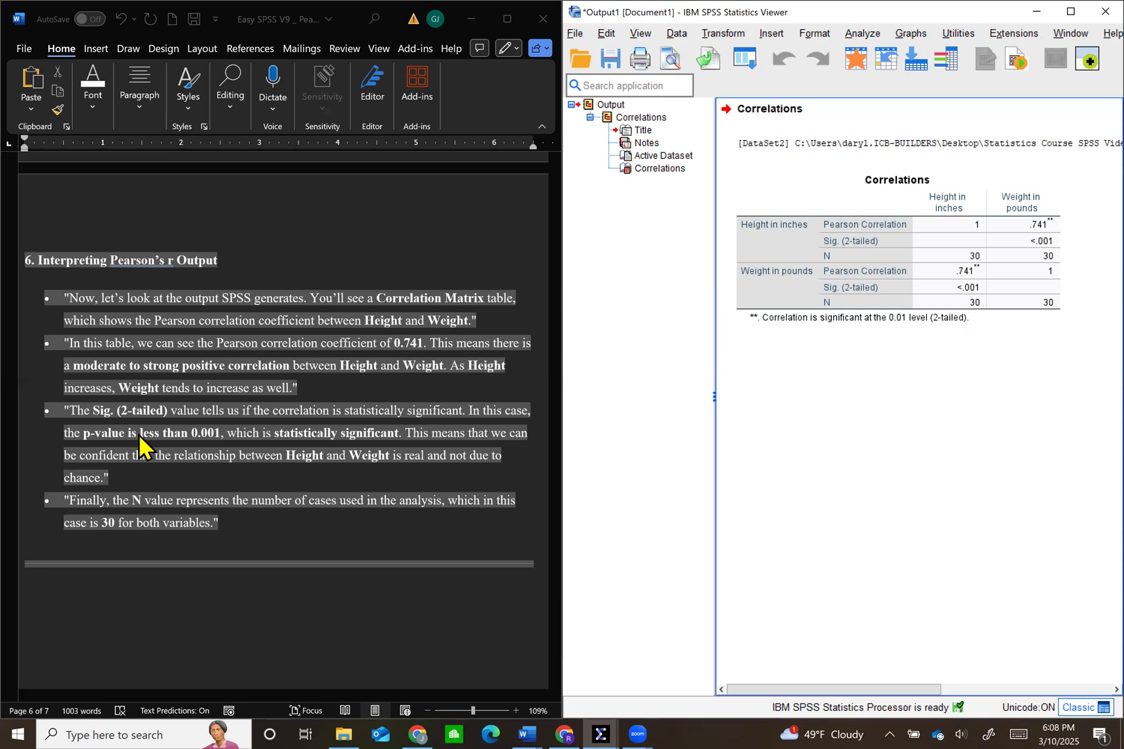
left_click(859, 290)
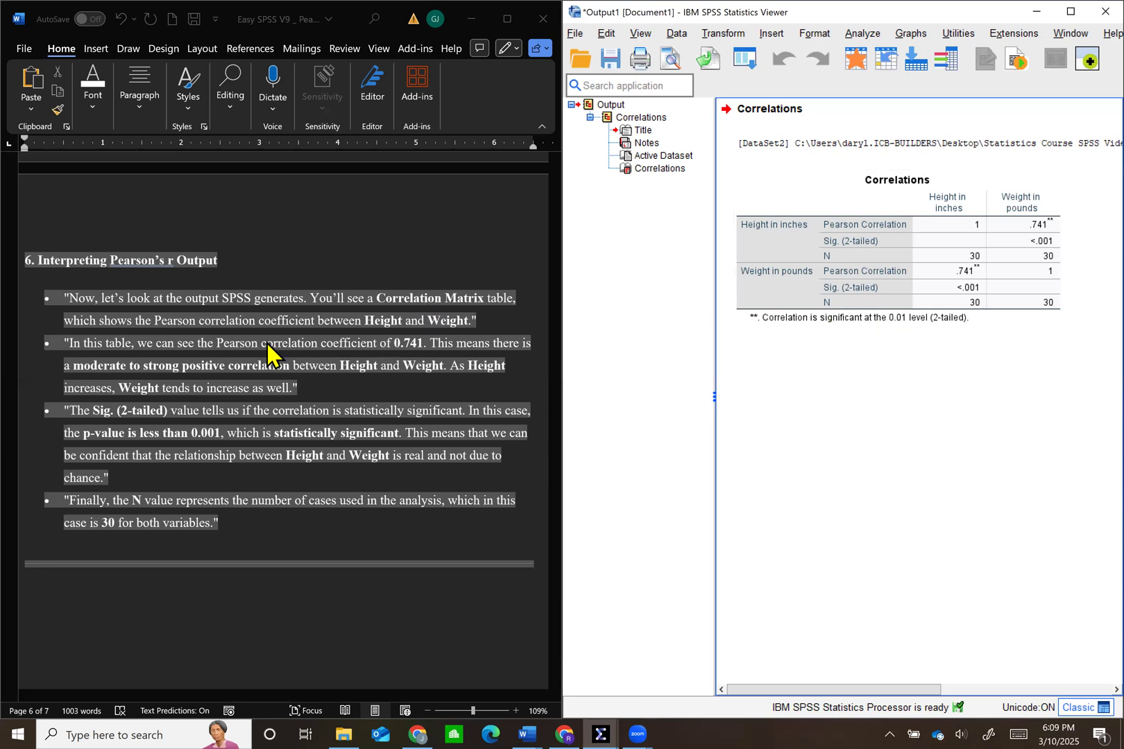
Step: Consult the script's section on visualizing the relationship, and open Chart Builder with its measurement-level reminder set not to show again
scroll(271, 361, "down", 10)
scroll(277, 371, "down", 10)
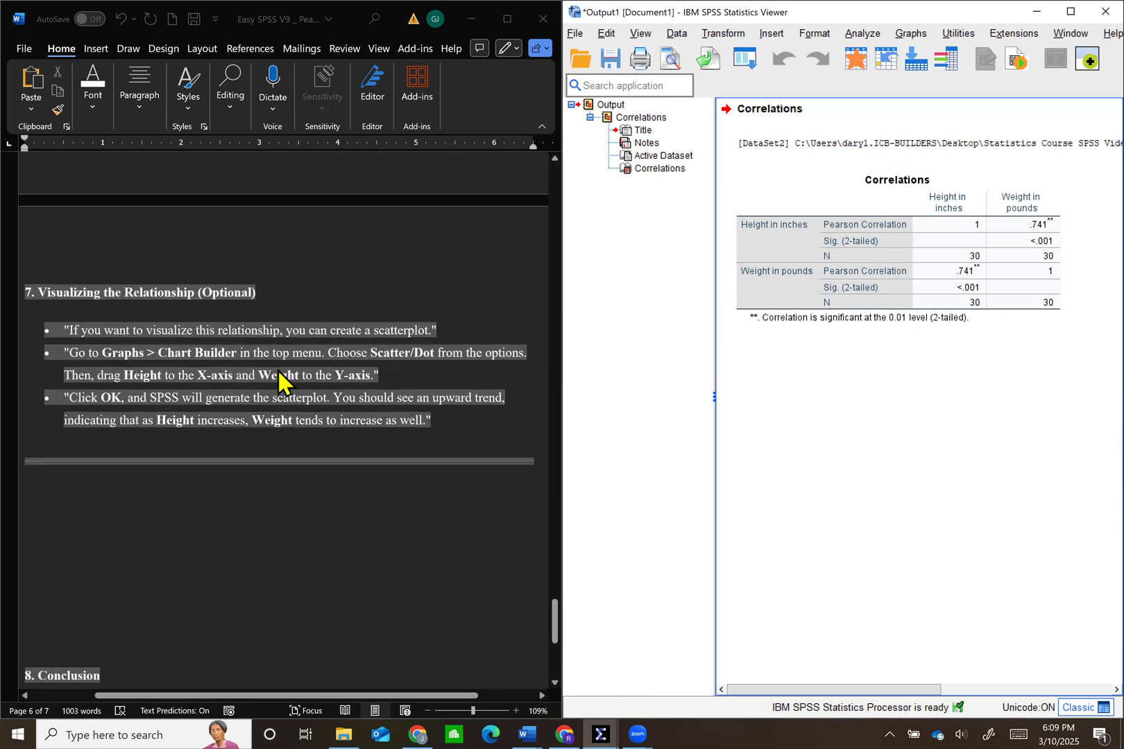
scroll(280, 379, "up", 2)
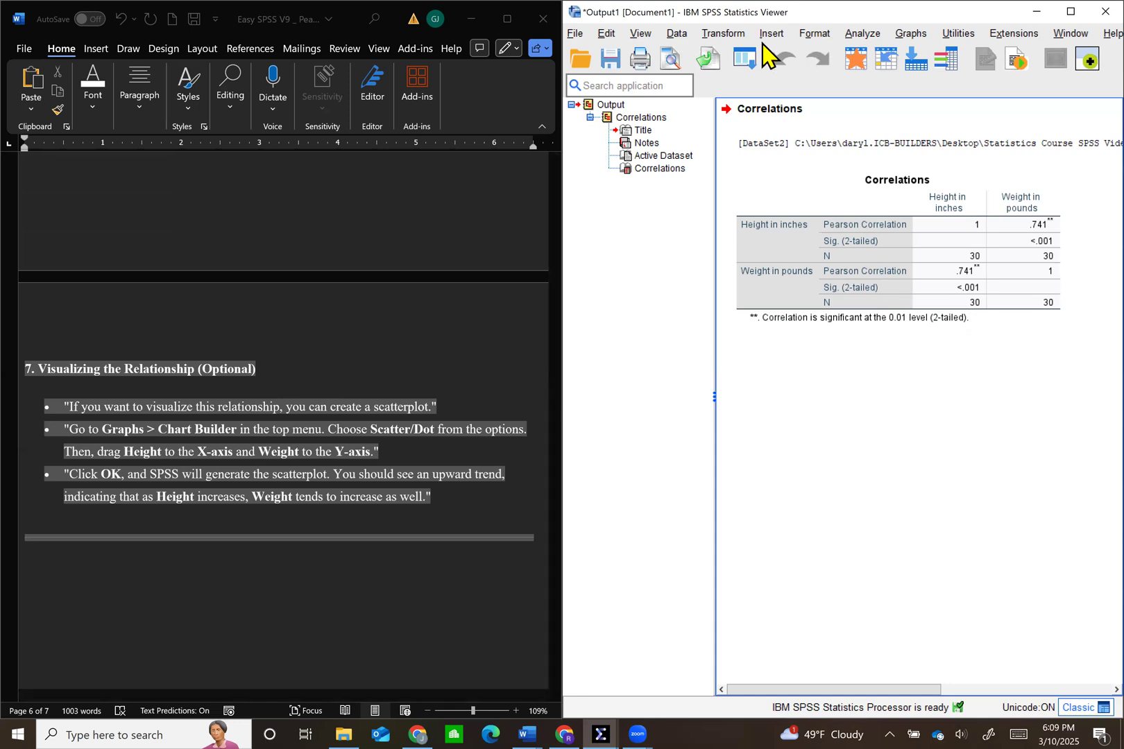
left_click(917, 36)
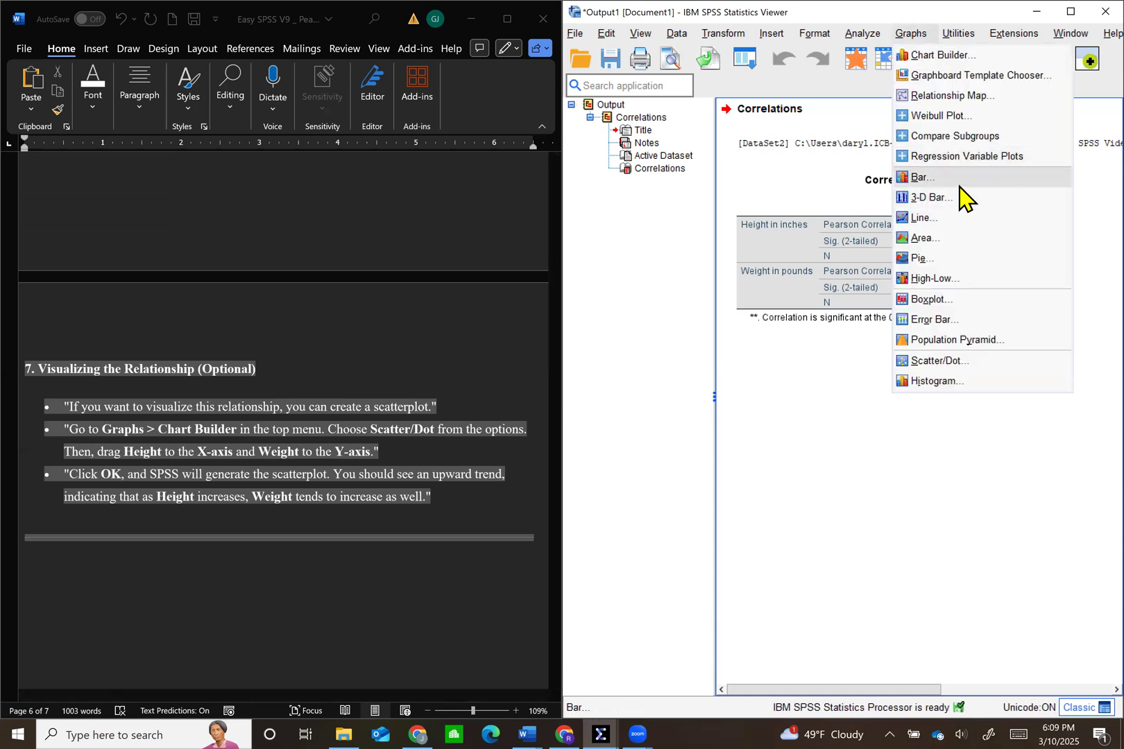
left_click(940, 56)
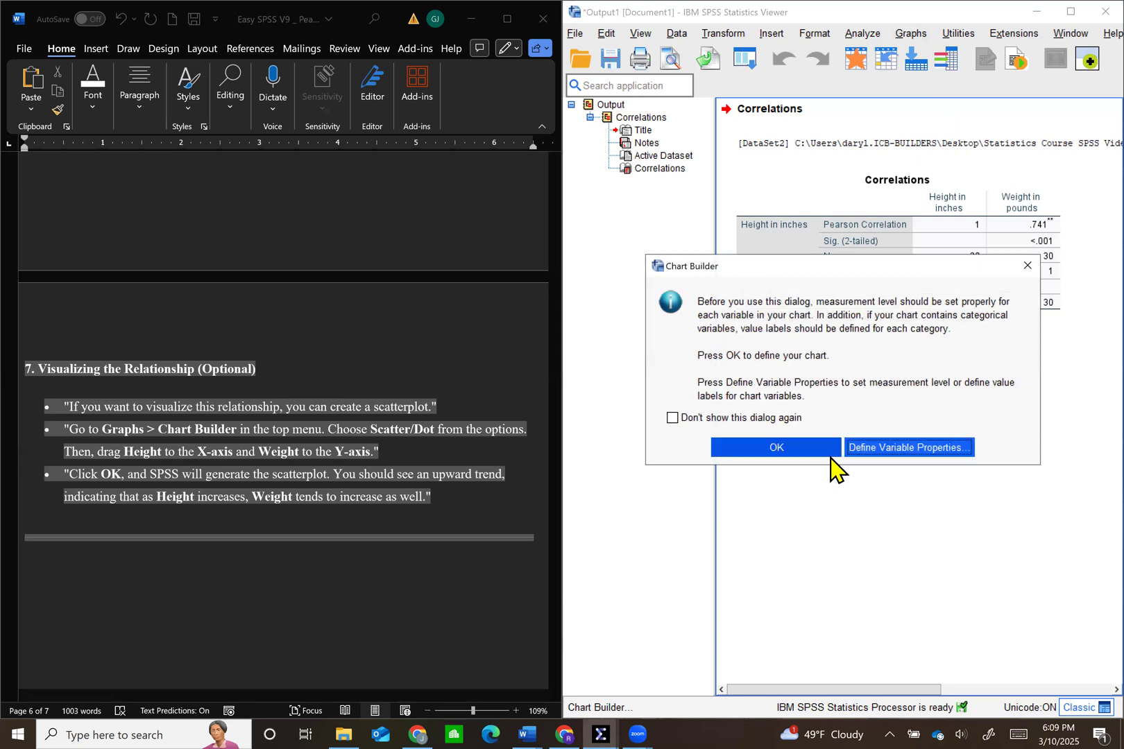
left_click(687, 418)
left_click(735, 442)
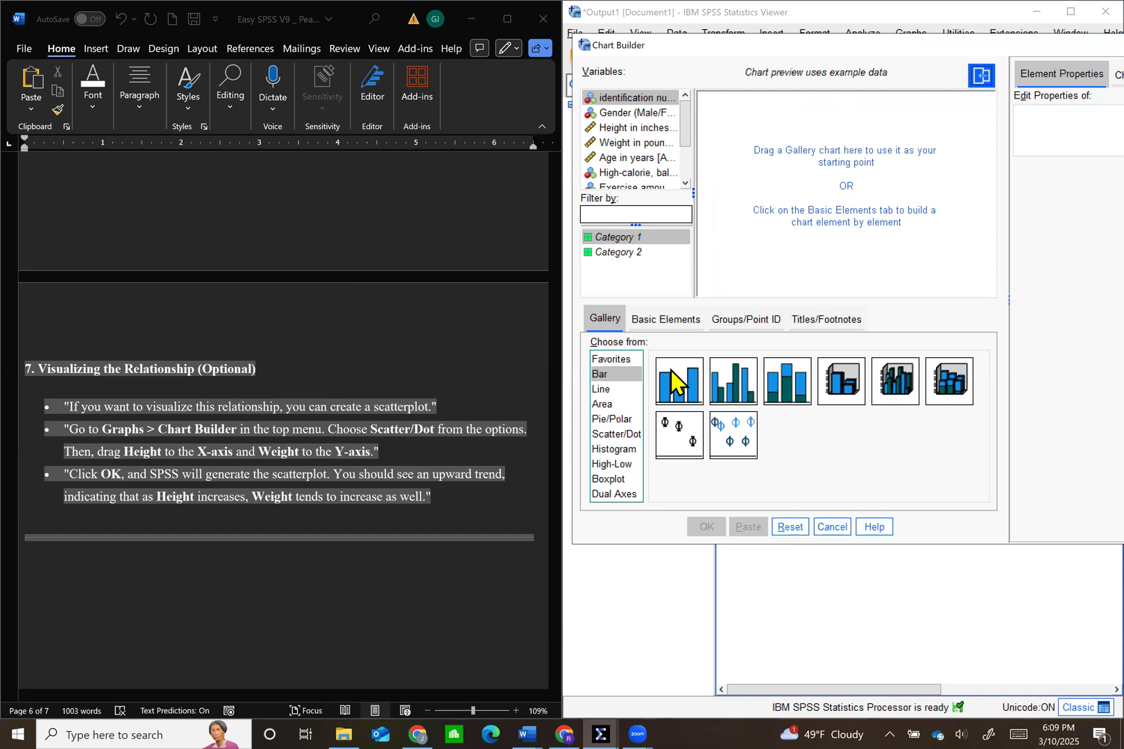
Step: Create a simple Scatter/Dot plot with Height in inches on the X-axis and Weight in pounds on the Y-axis
left_click(627, 435)
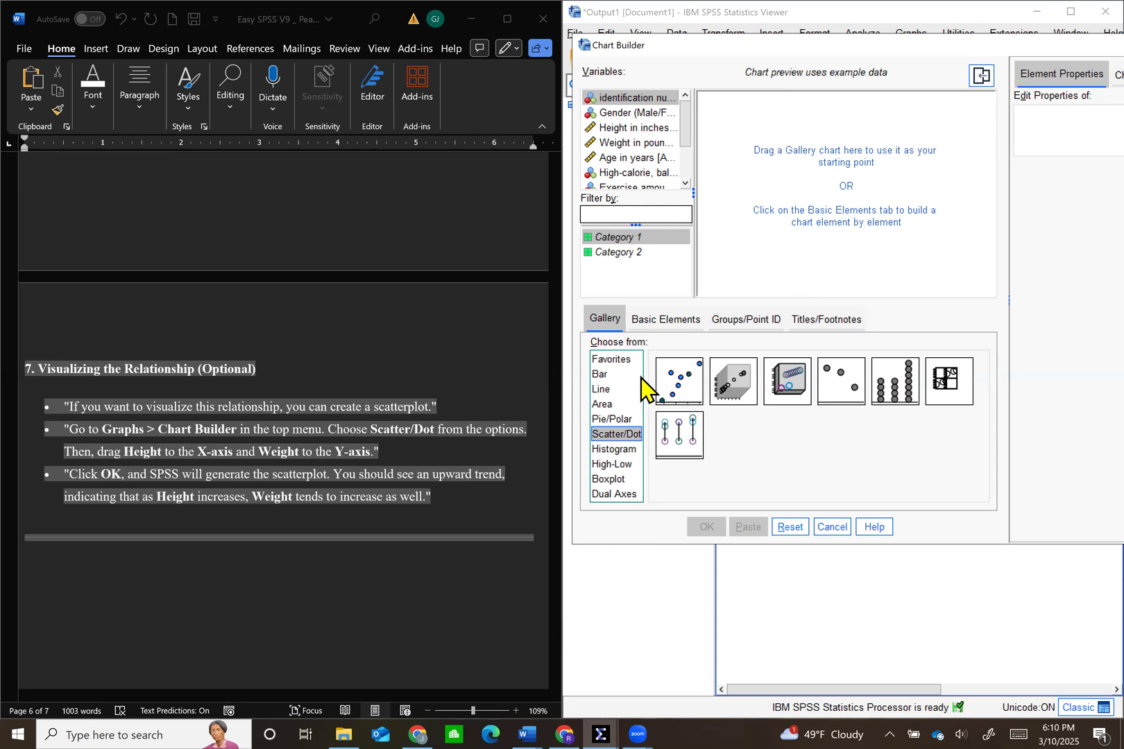
left_click_drag(683, 388, 847, 184)
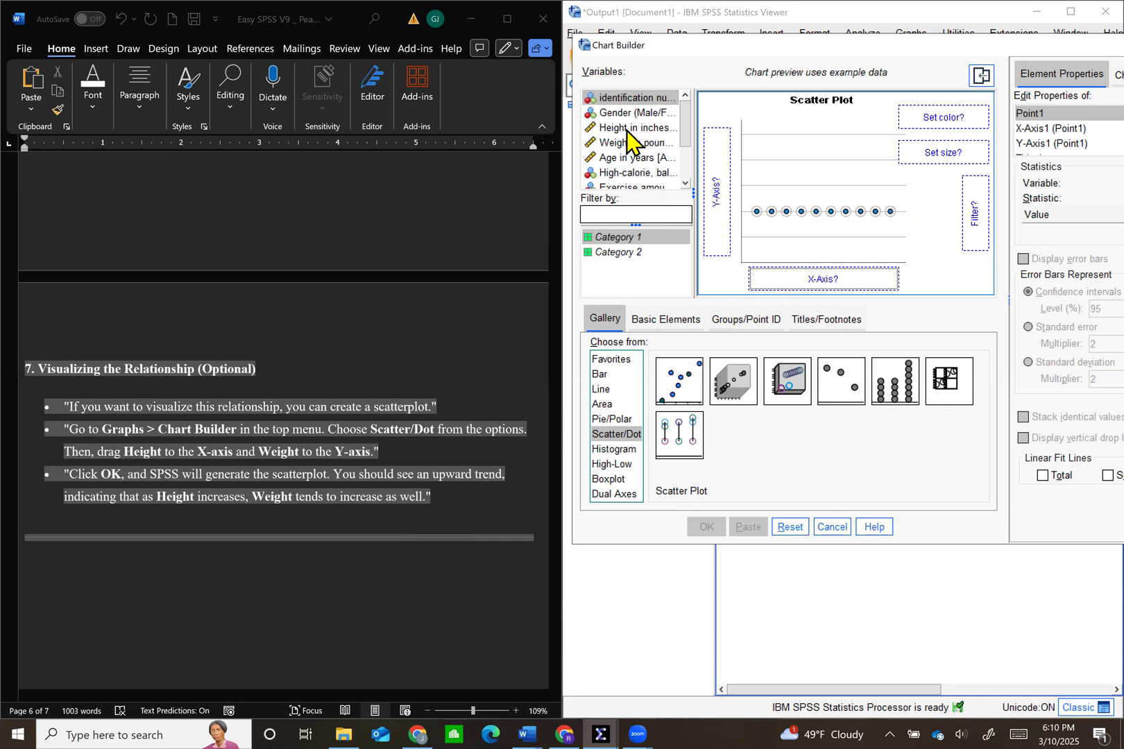
left_click_drag(626, 131, 805, 285)
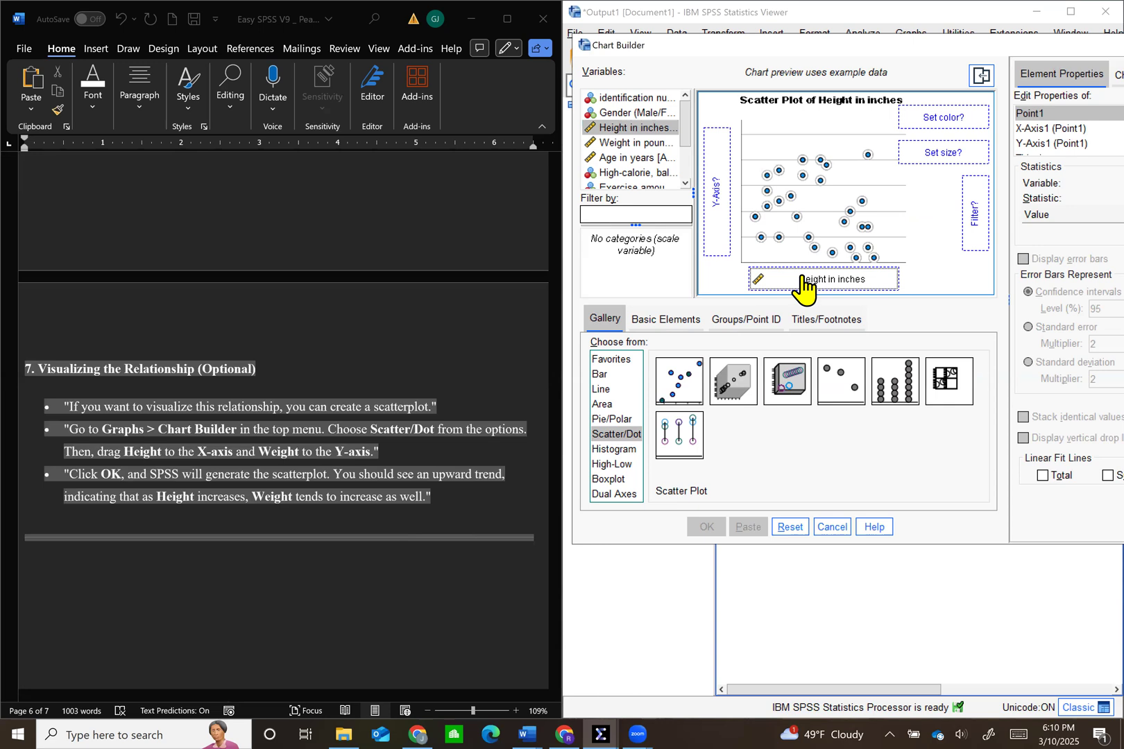
left_click_drag(642, 151, 712, 203)
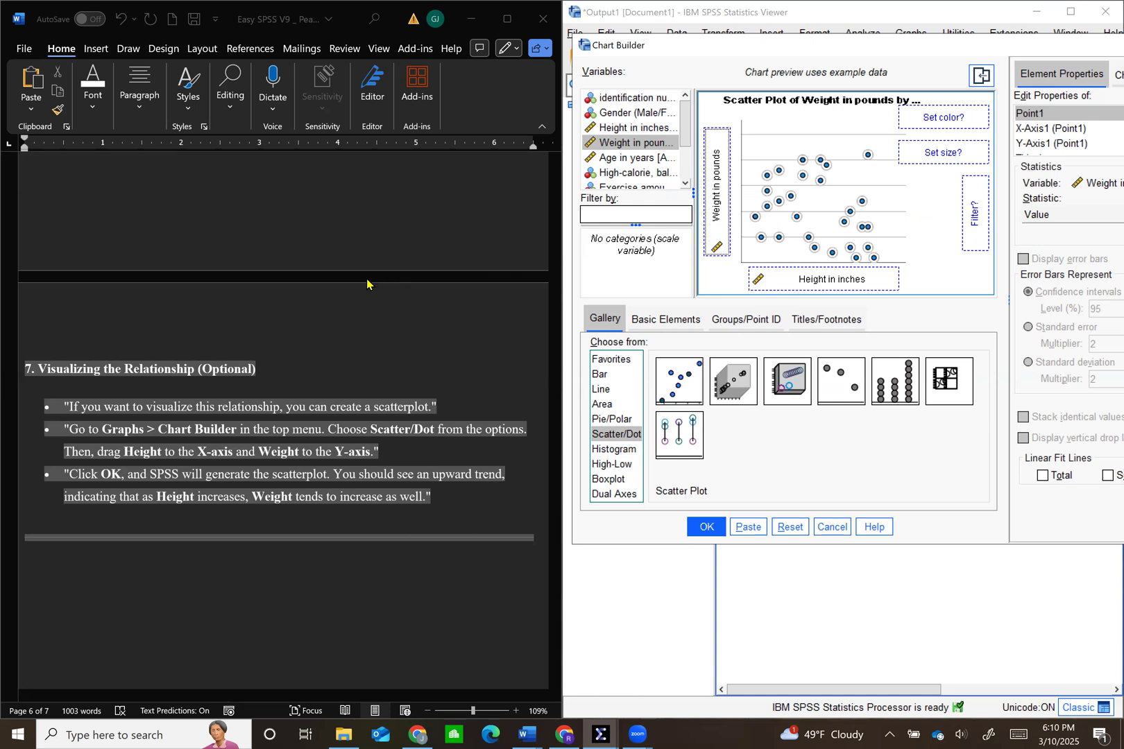
left_click(704, 527)
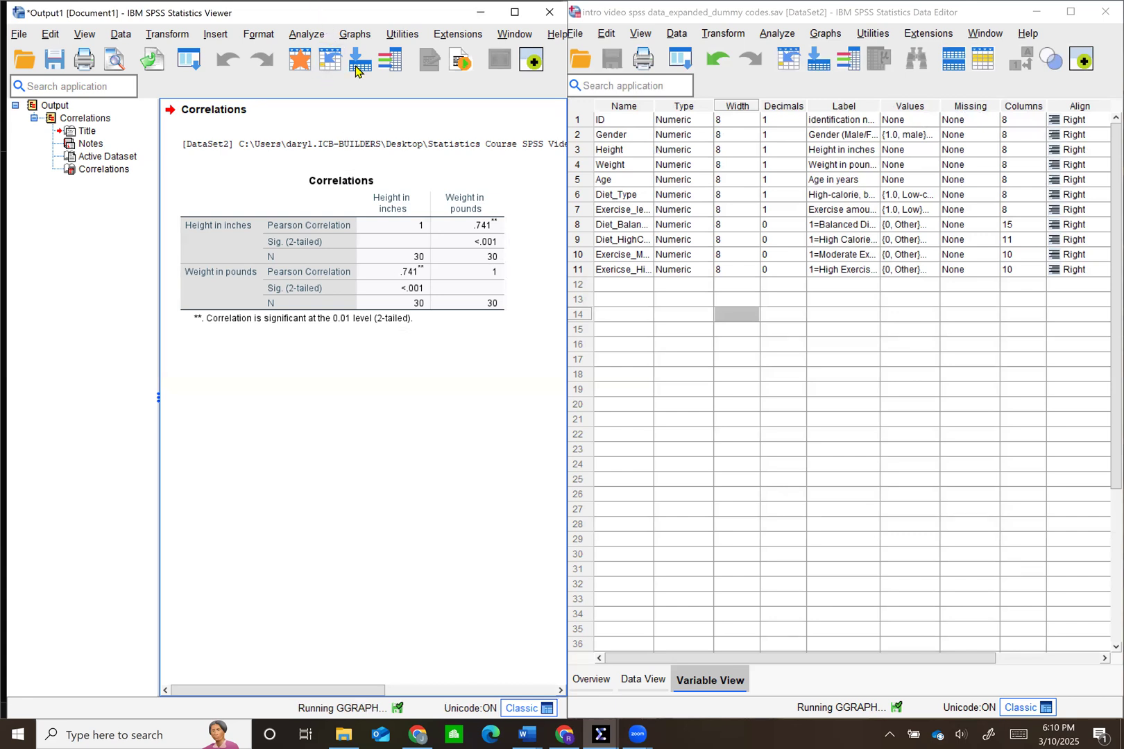
Step: Enlarge the output viewer to full screen and examine the trend in the scatter plot of Weight by Height
double_click(384, 12)
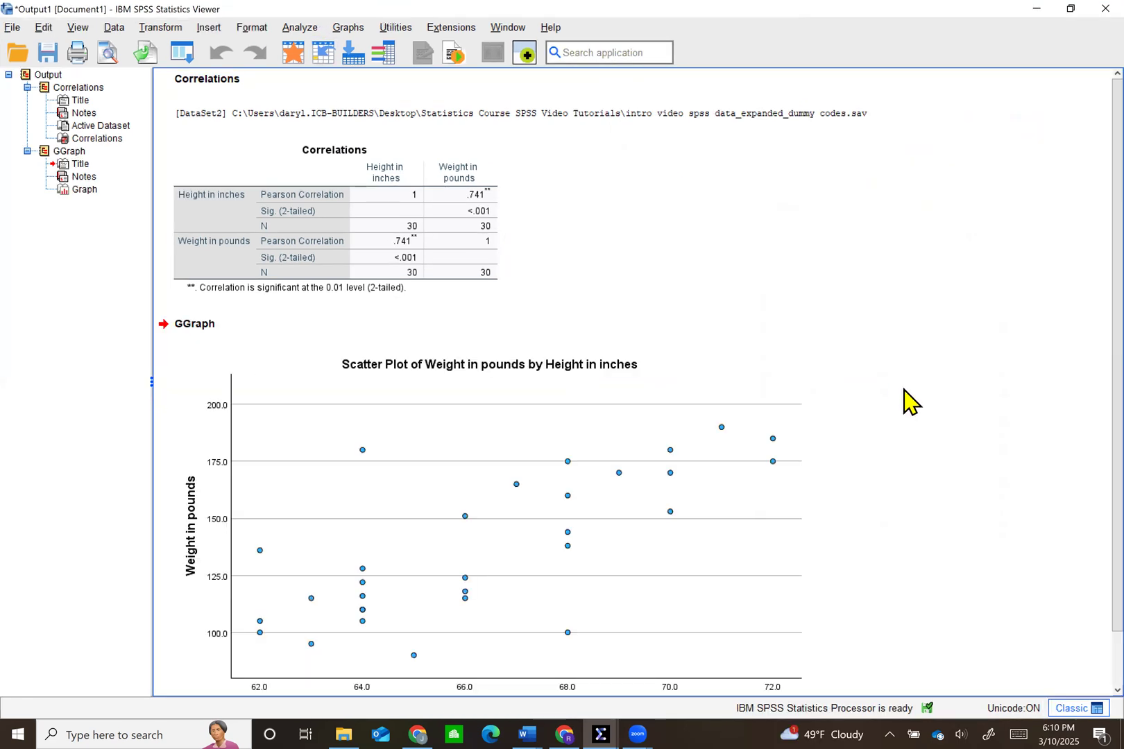
scroll(907, 332, "down", 1)
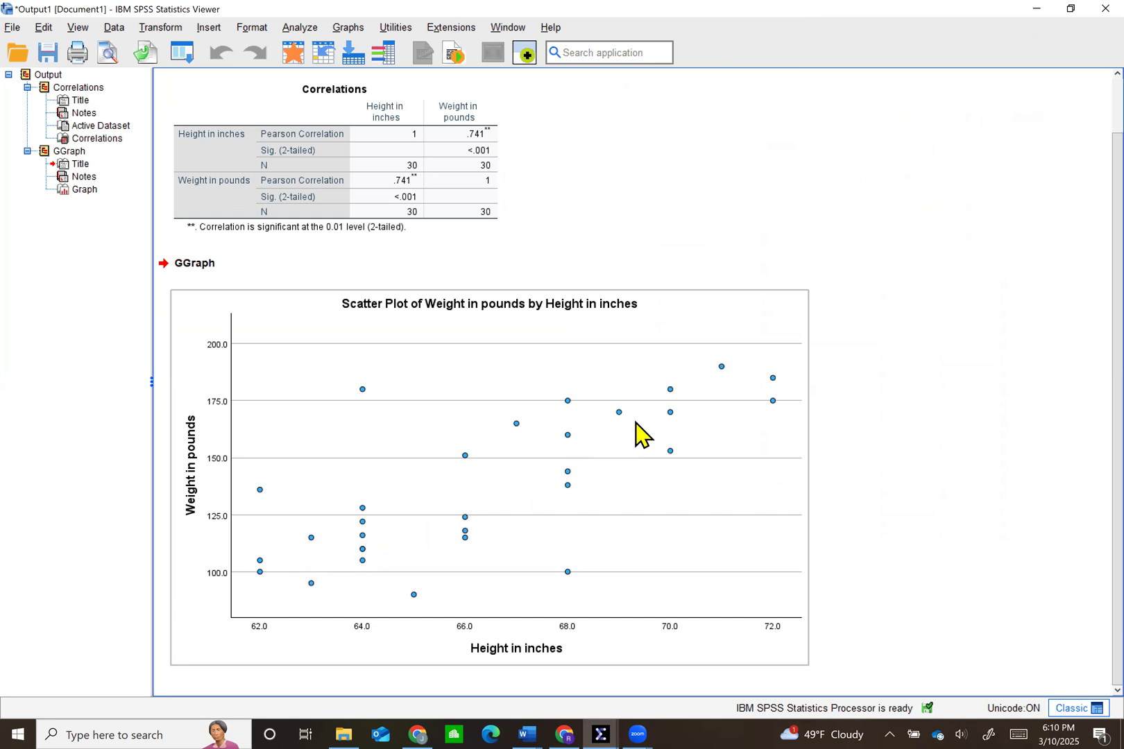
right_click(738, 374)
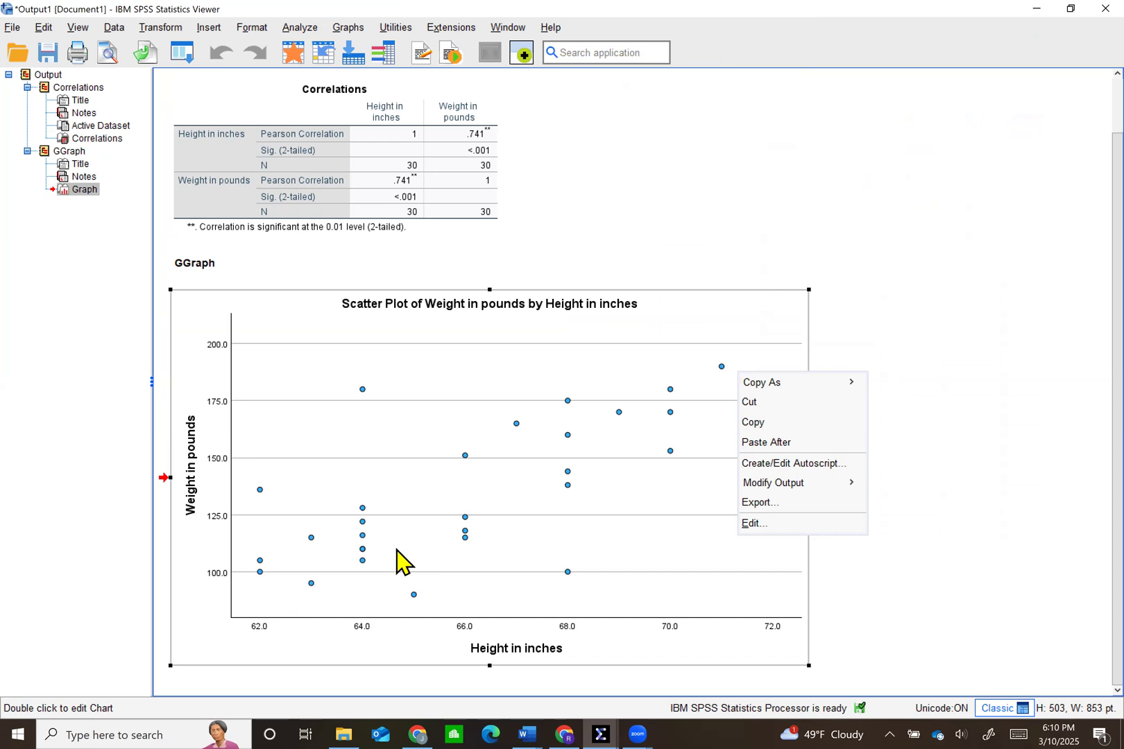
left_click(920, 557)
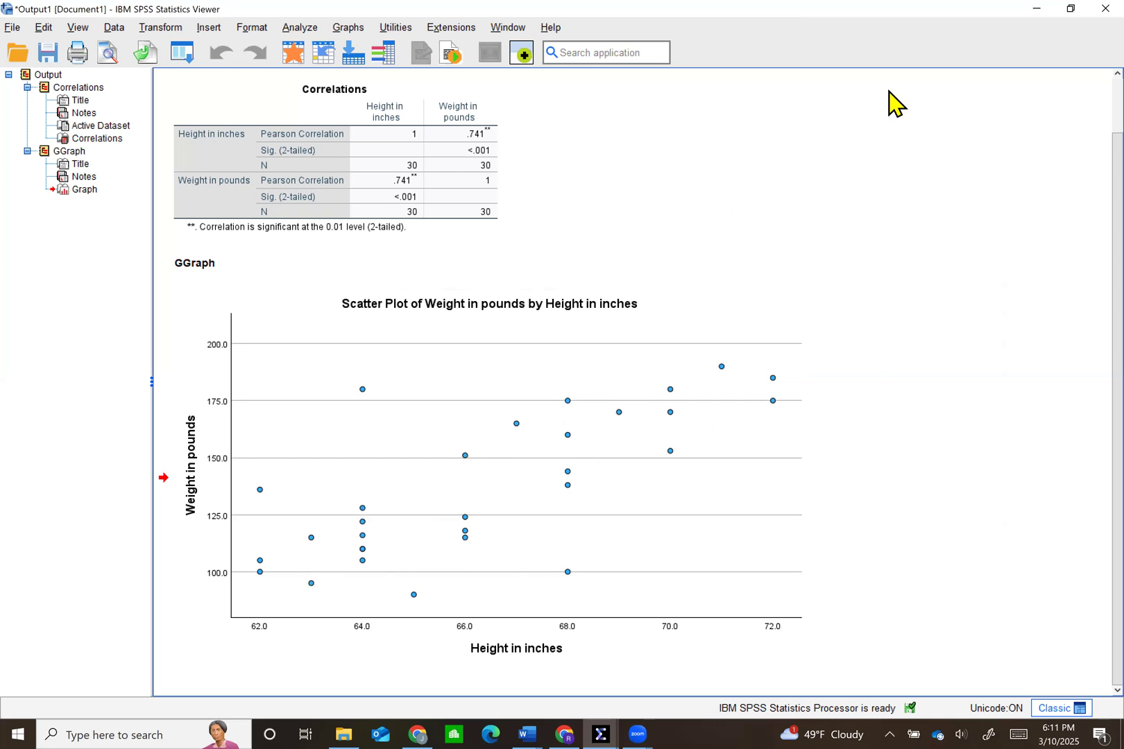
Step: Return the output viewer to its place beside the script, read the Conclusion section and revisit the available Correlate analyses
left_click(1069, 10)
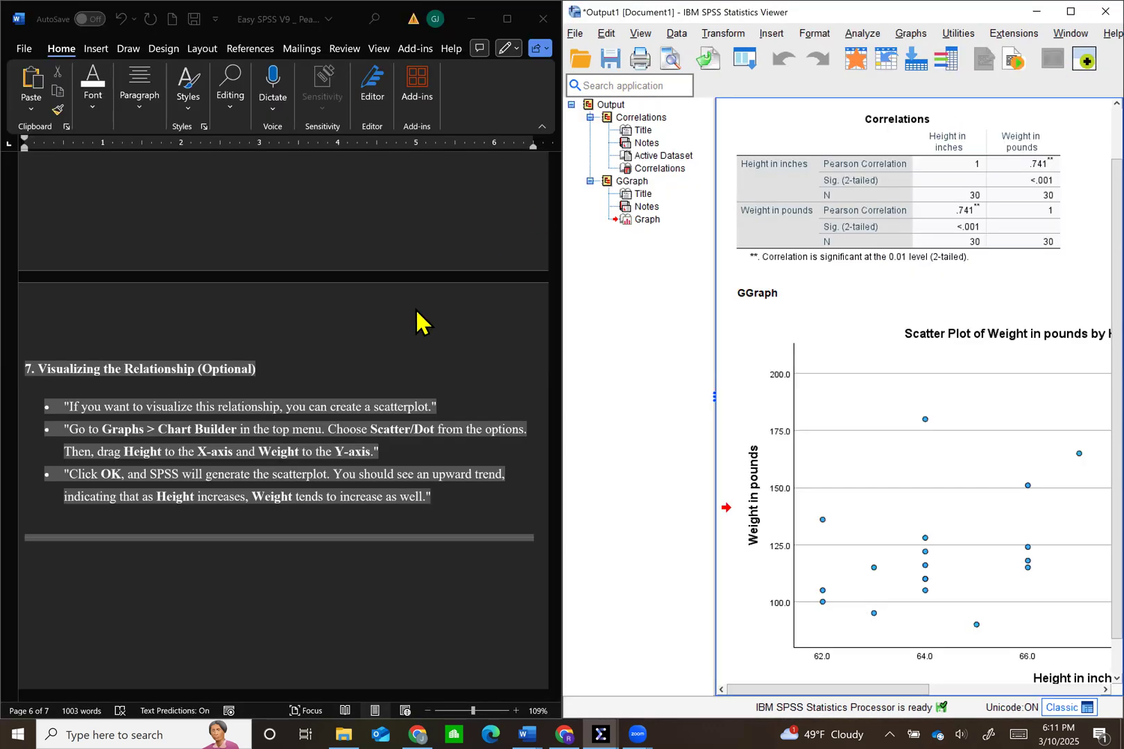
scroll(428, 312, "down", 5)
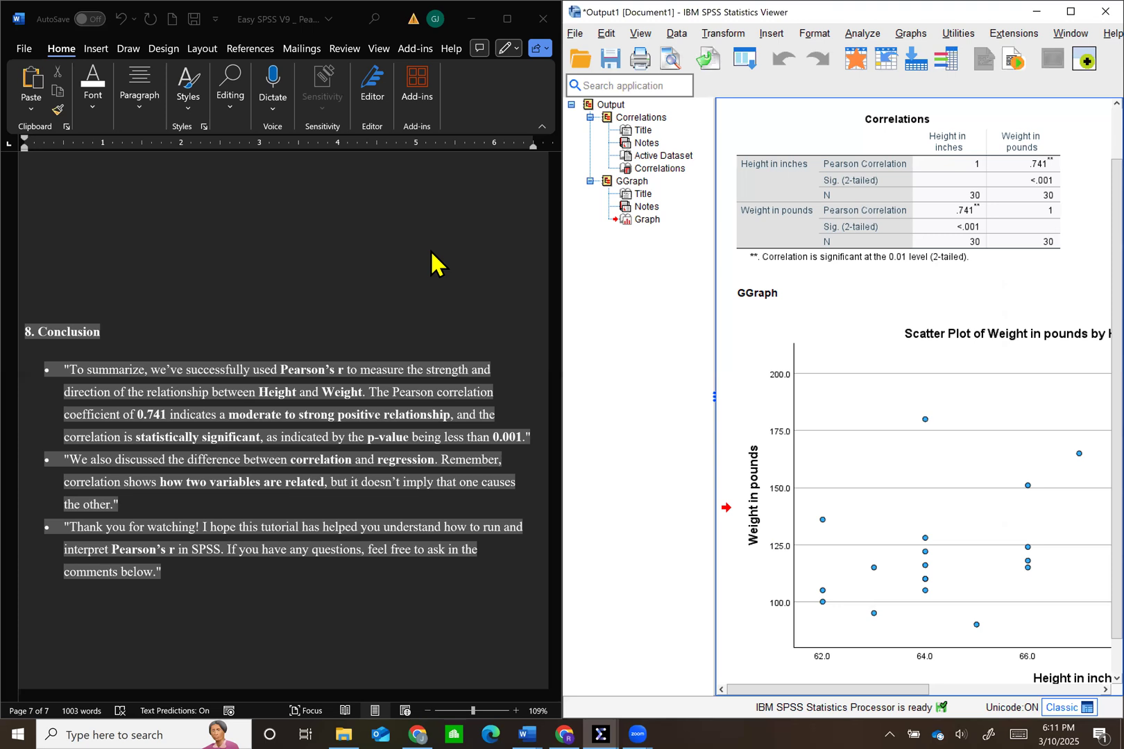
left_click(862, 33)
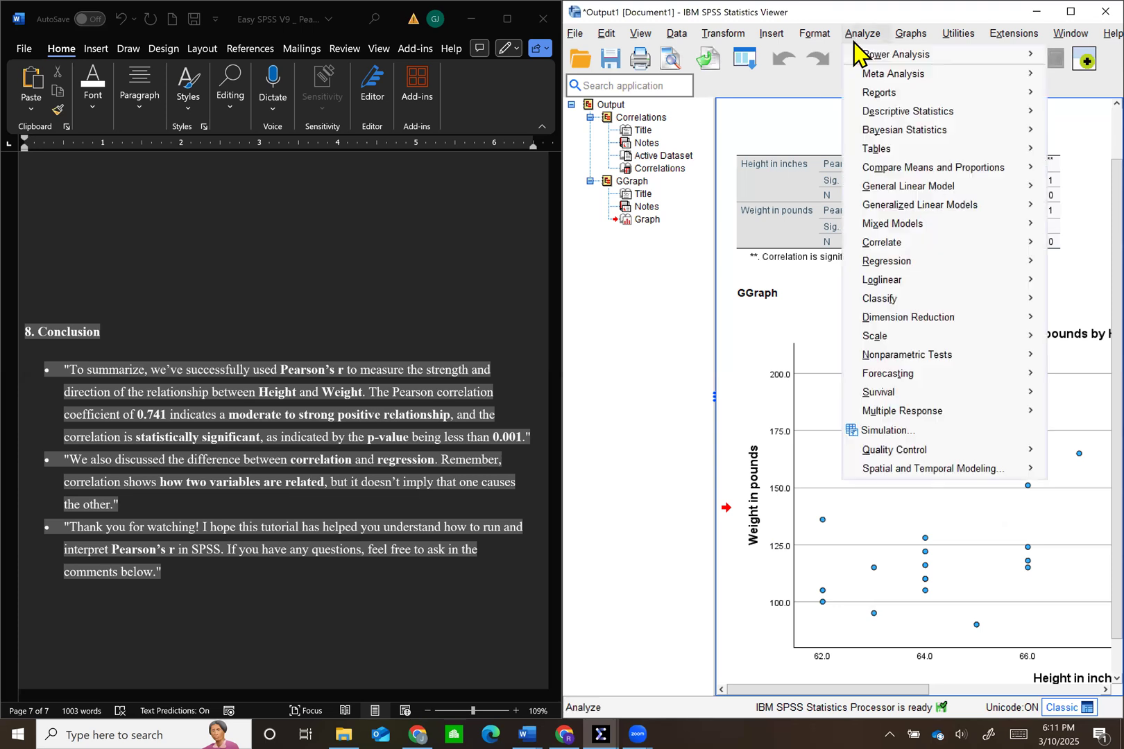
mouse_move(899, 258)
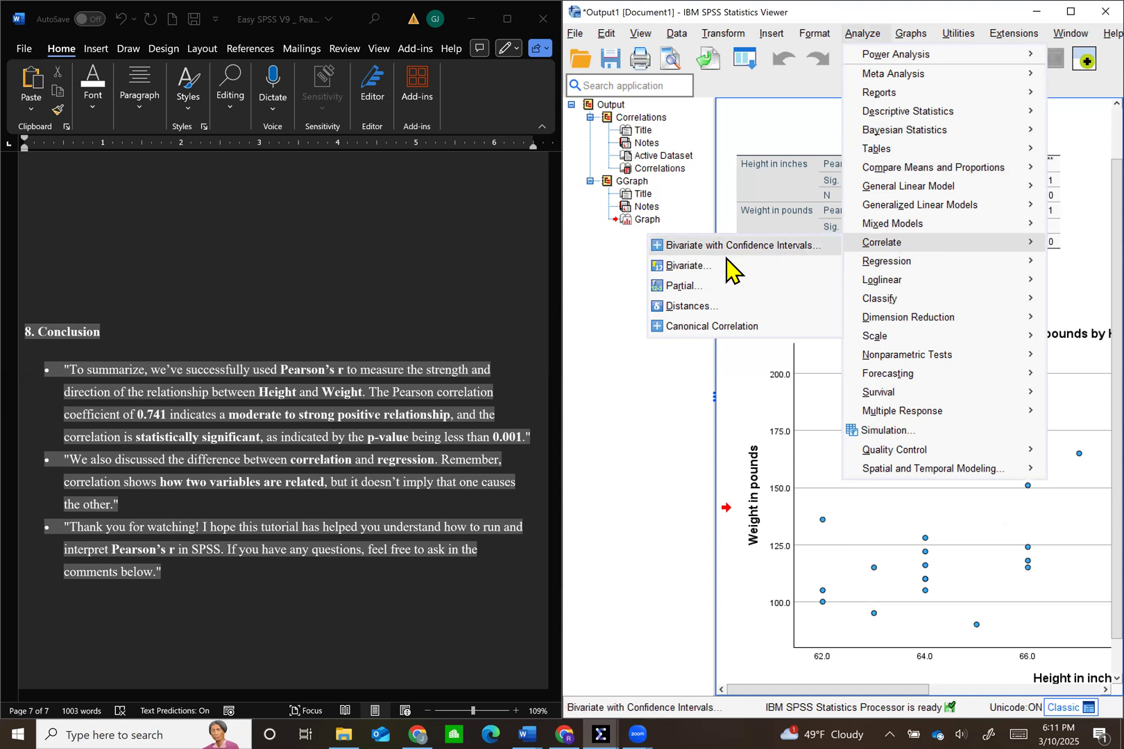